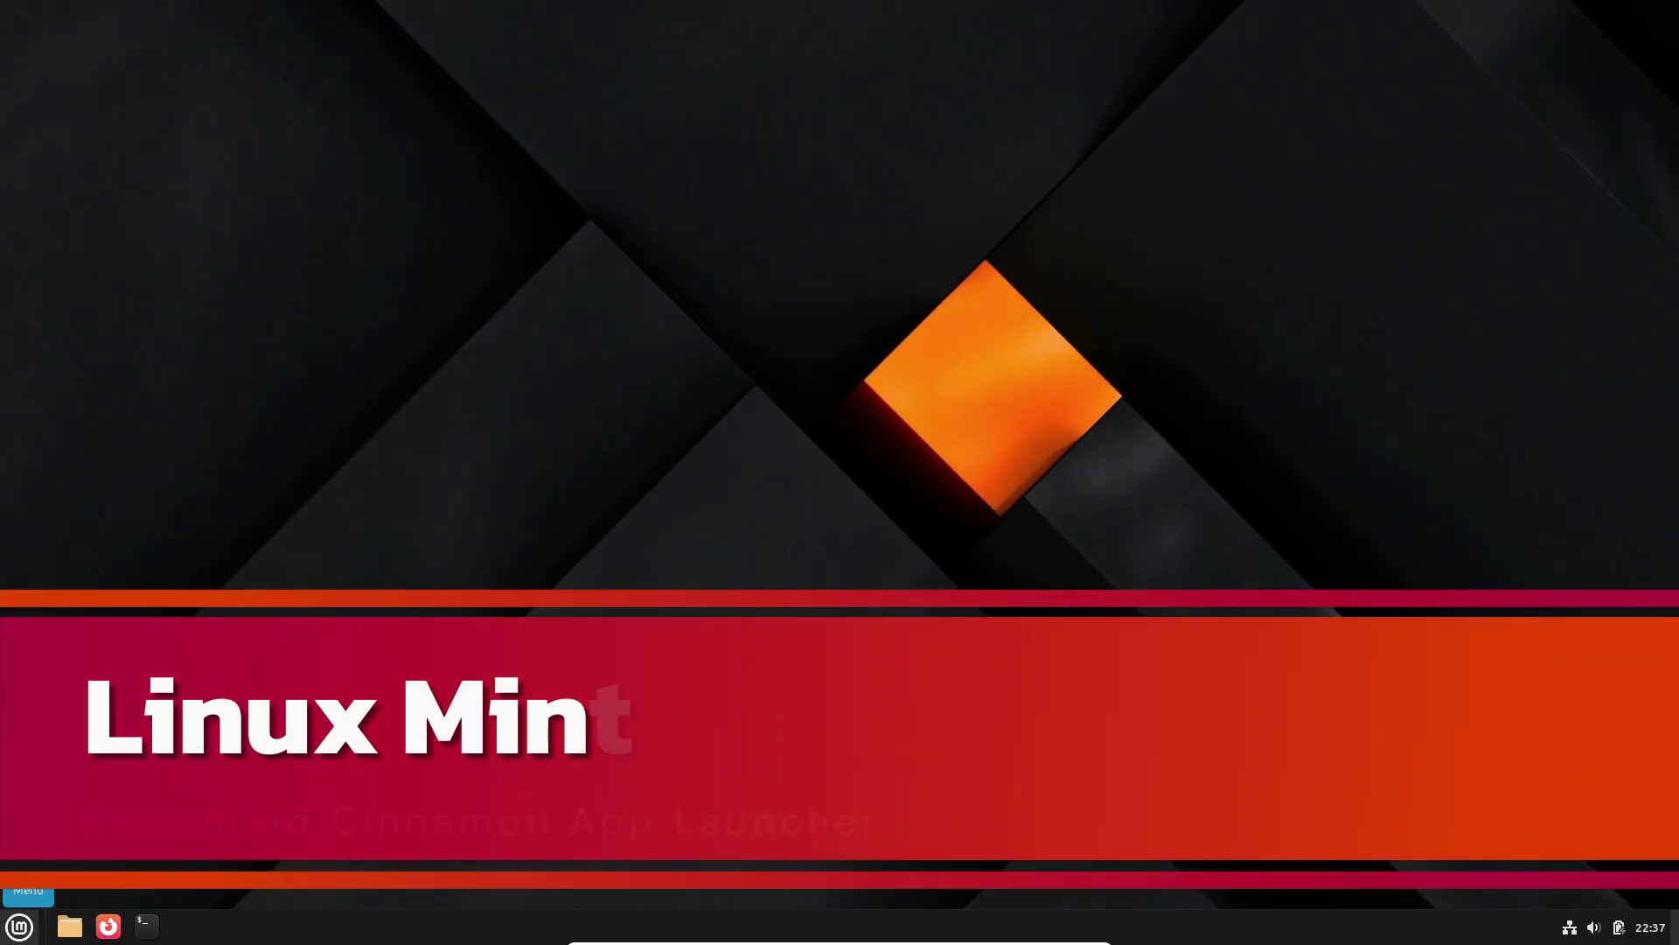
# Step: Open the Cinnamon application menu from the Mint button at the bottom-left of the panel
pyautogui.click(19, 927)
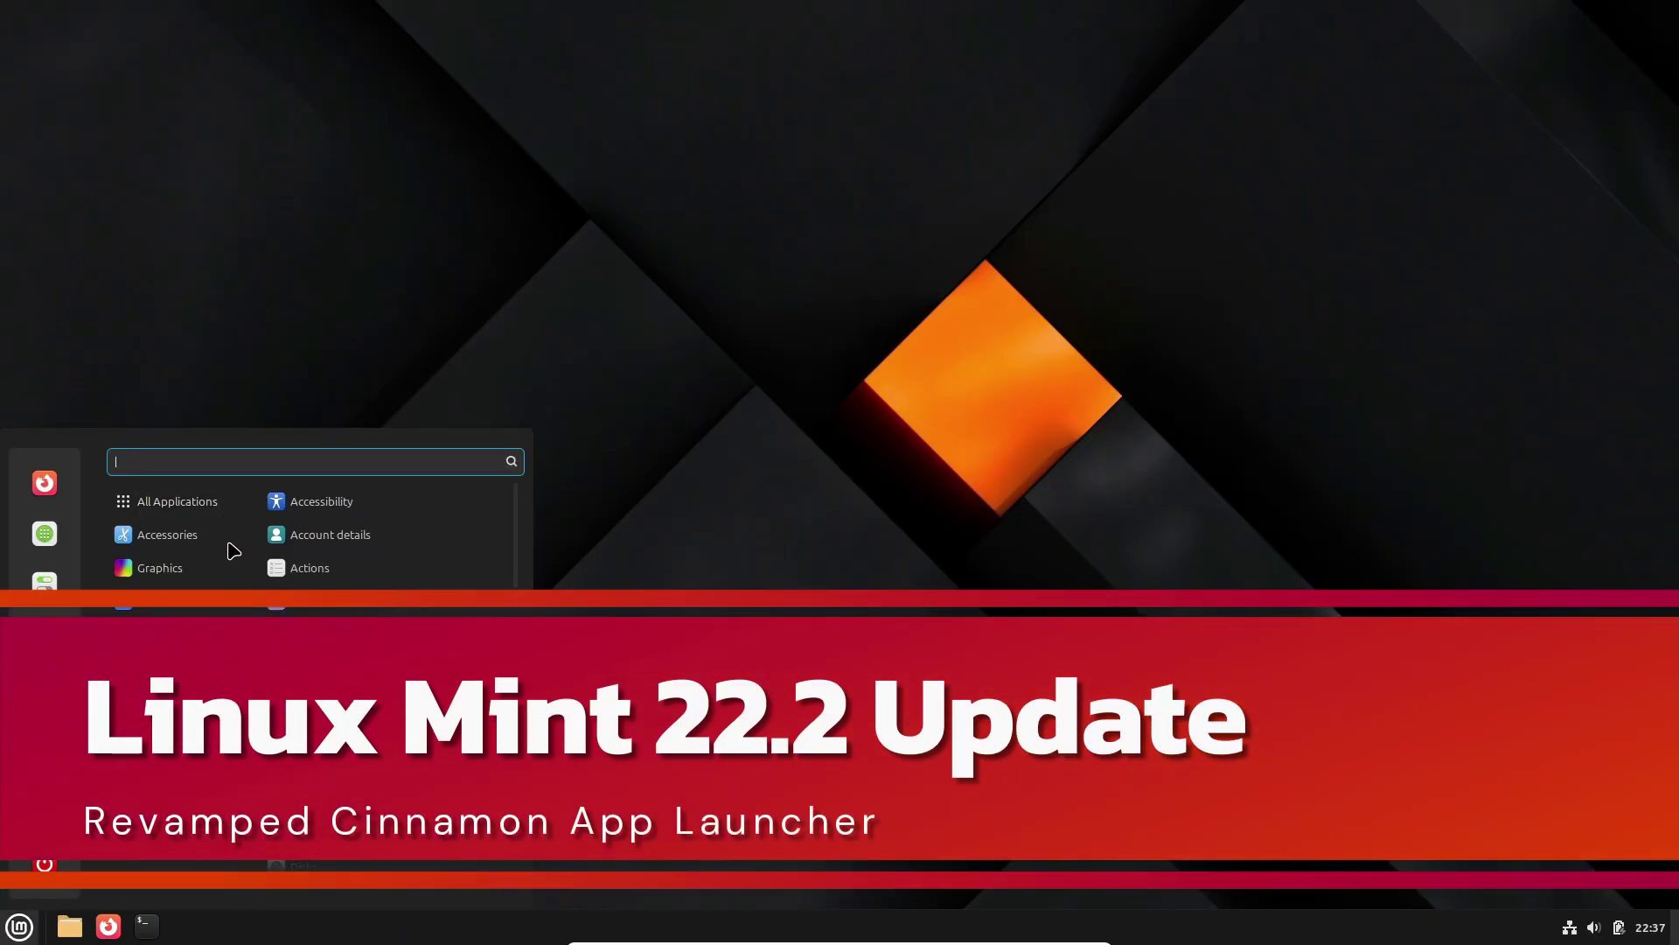
pyautogui.moveTo(158, 601)
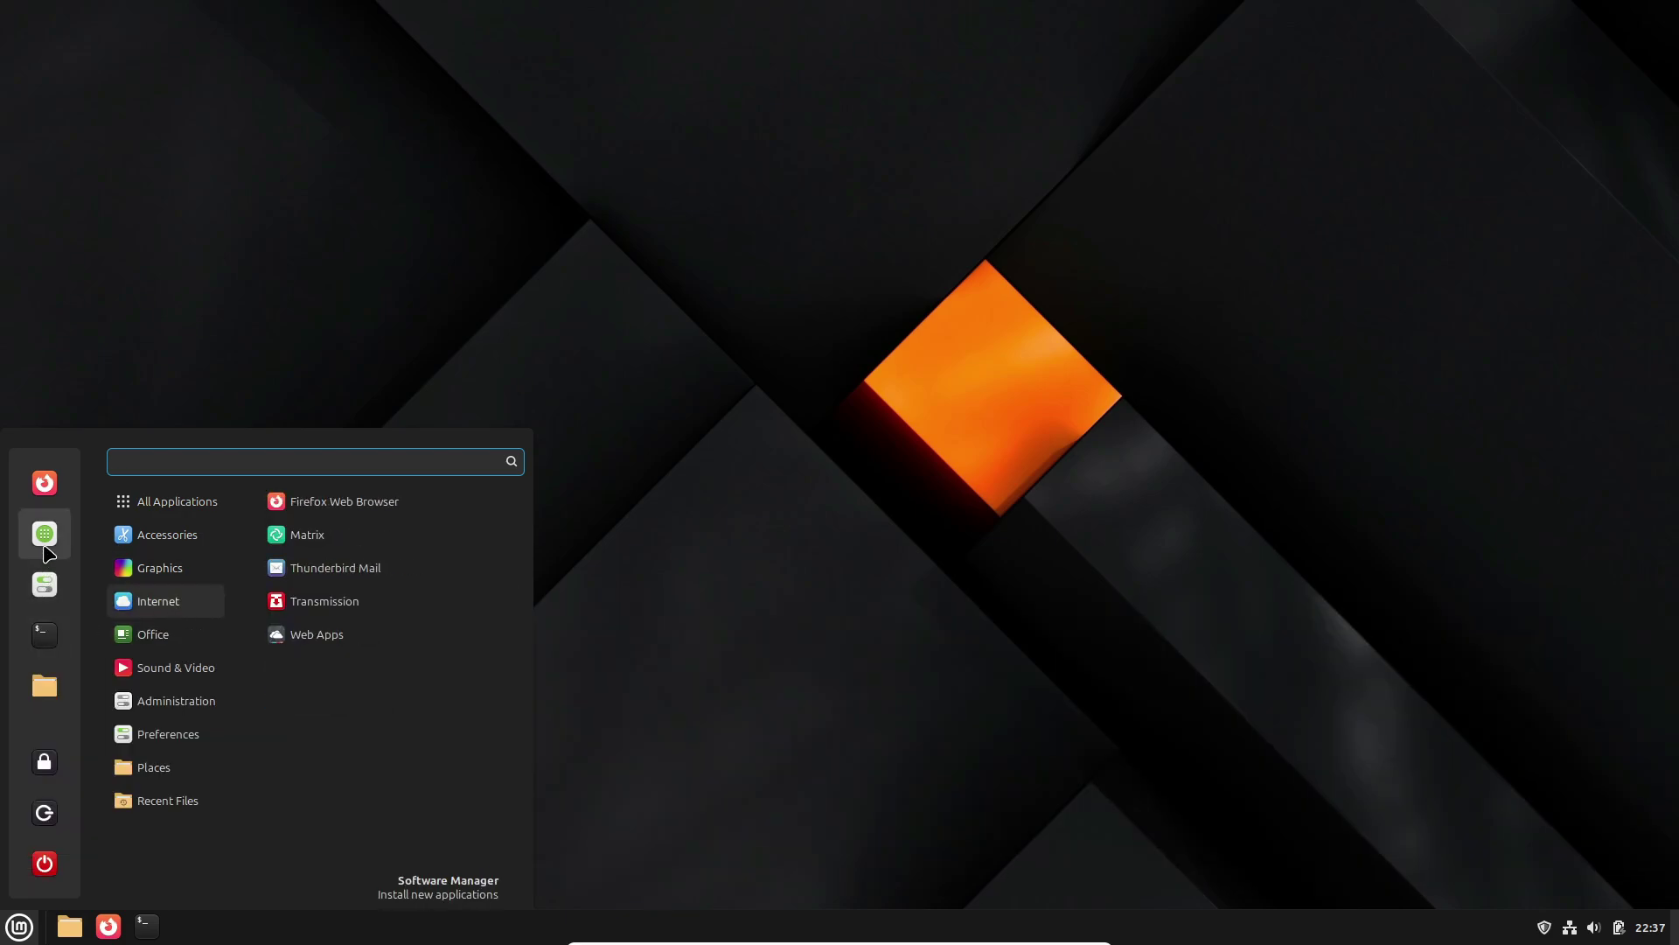
# Step: Launch Terminal, move its window lower, and run neofetch
pyautogui.click(45, 635)
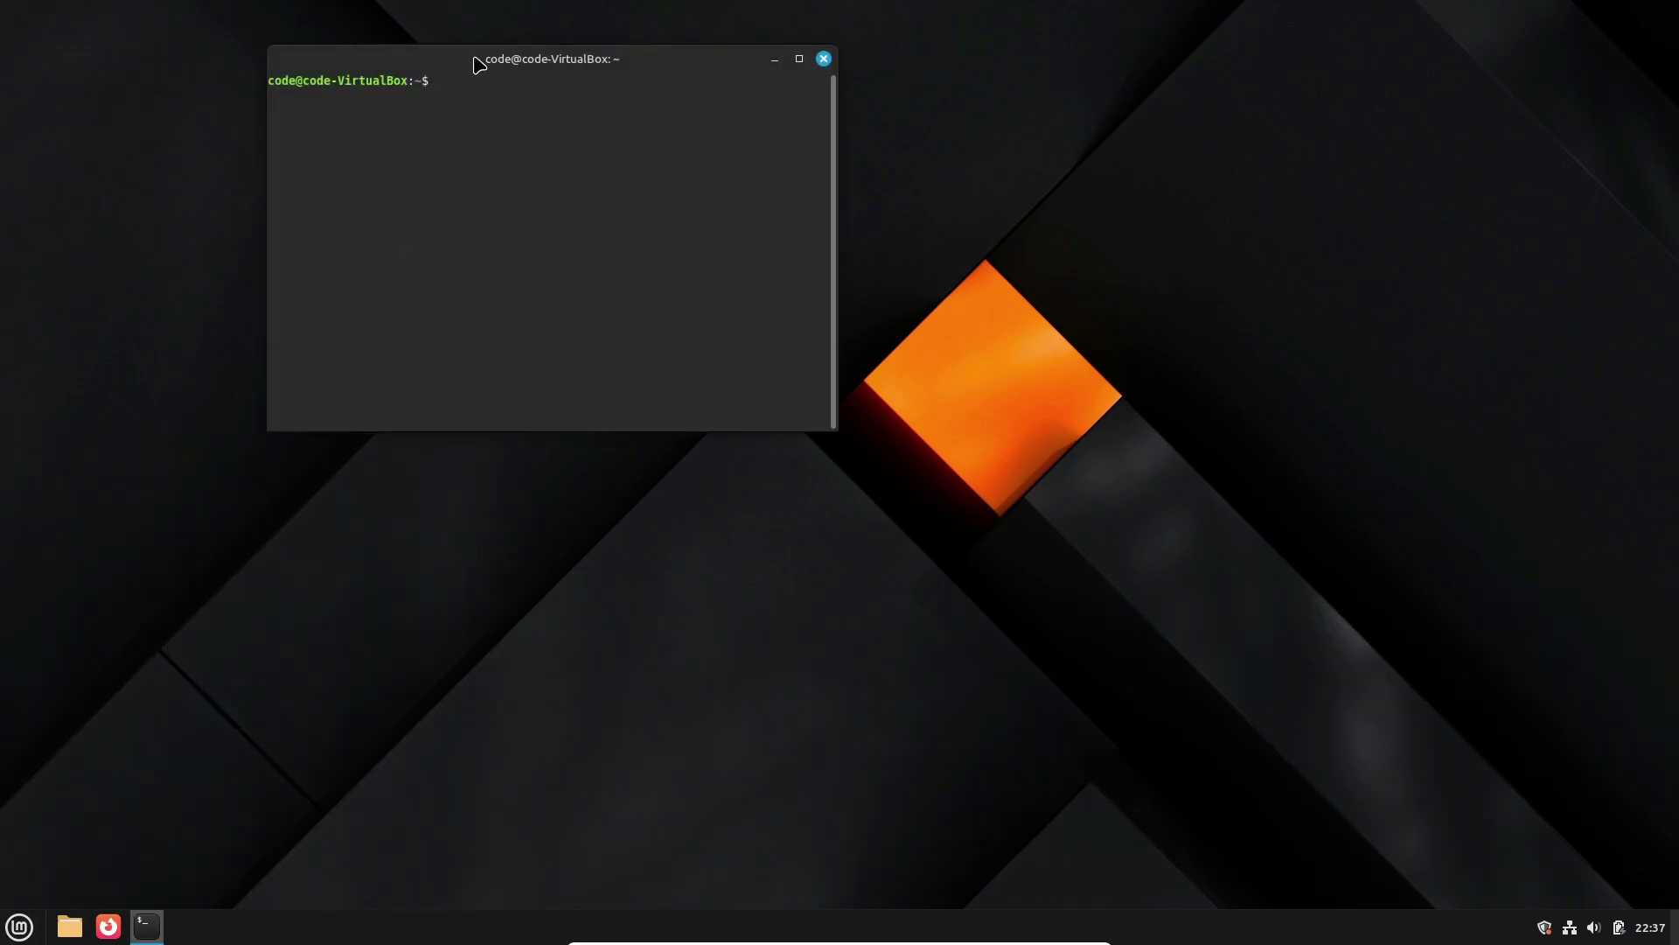
pyautogui.moveTo(479, 65); pyautogui.dragTo(391, 237)
pyautogui.write('neofetc')
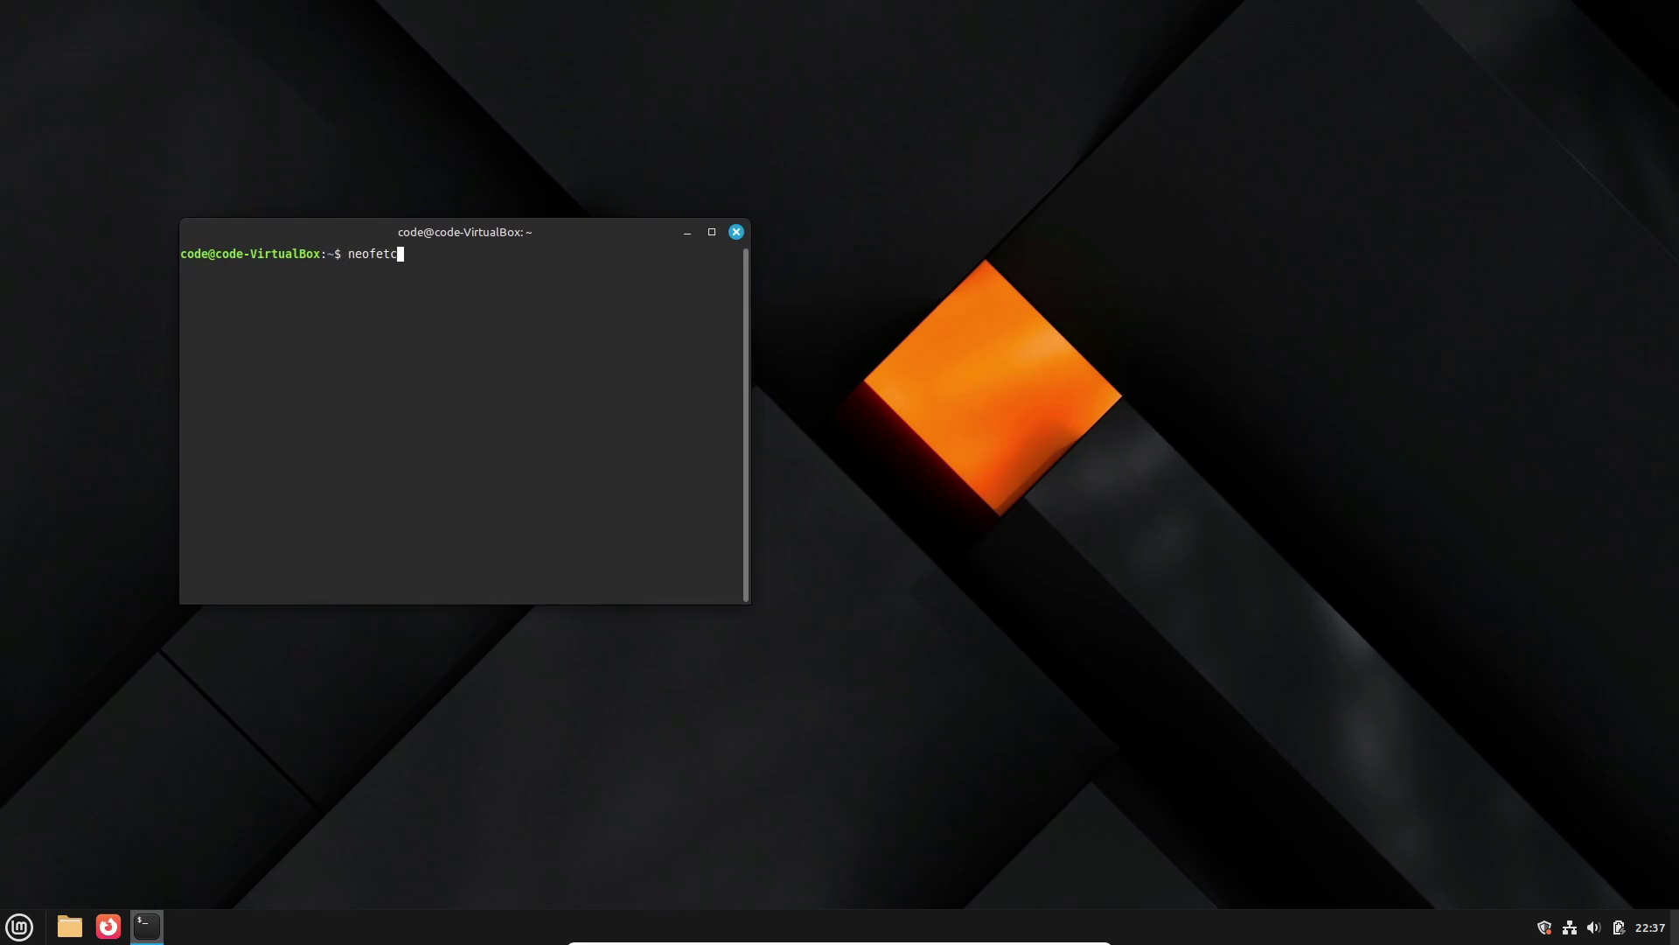
pyautogui.write('h')
pyautogui.press('Return')
pyautogui.scroll(1, 602, 377)
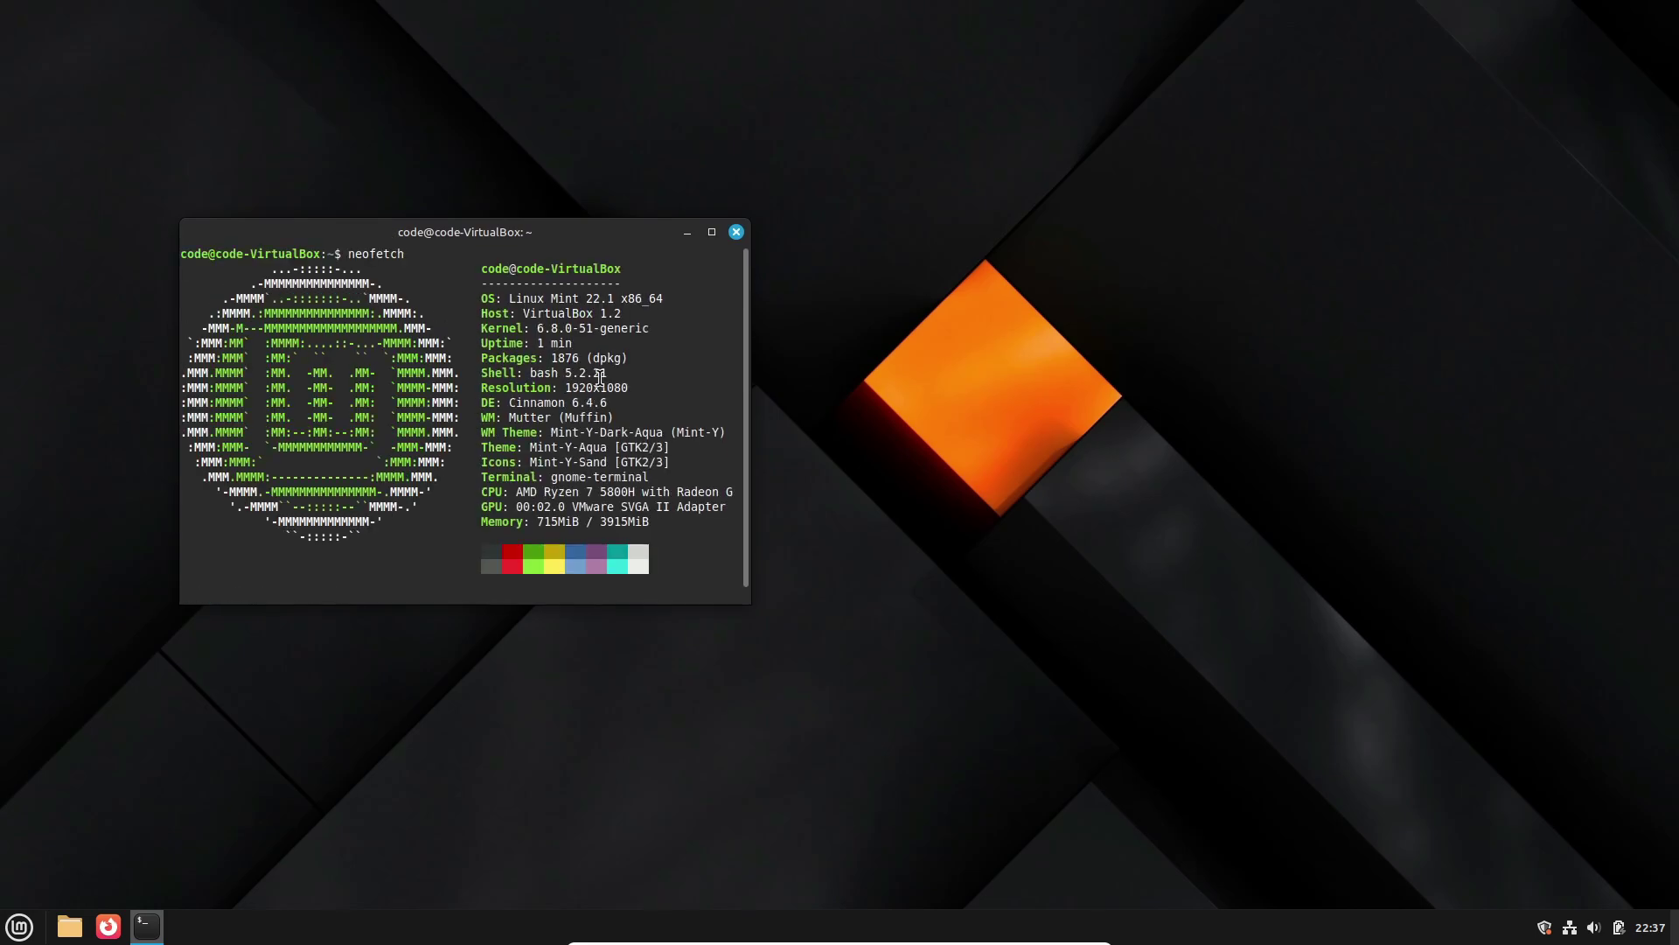
# Step: Select the 'Linux Mint 22.1 x86_64' OS line in the output, then deselect it
pyautogui.moveTo(677, 299); pyautogui.dragTo(504, 299)
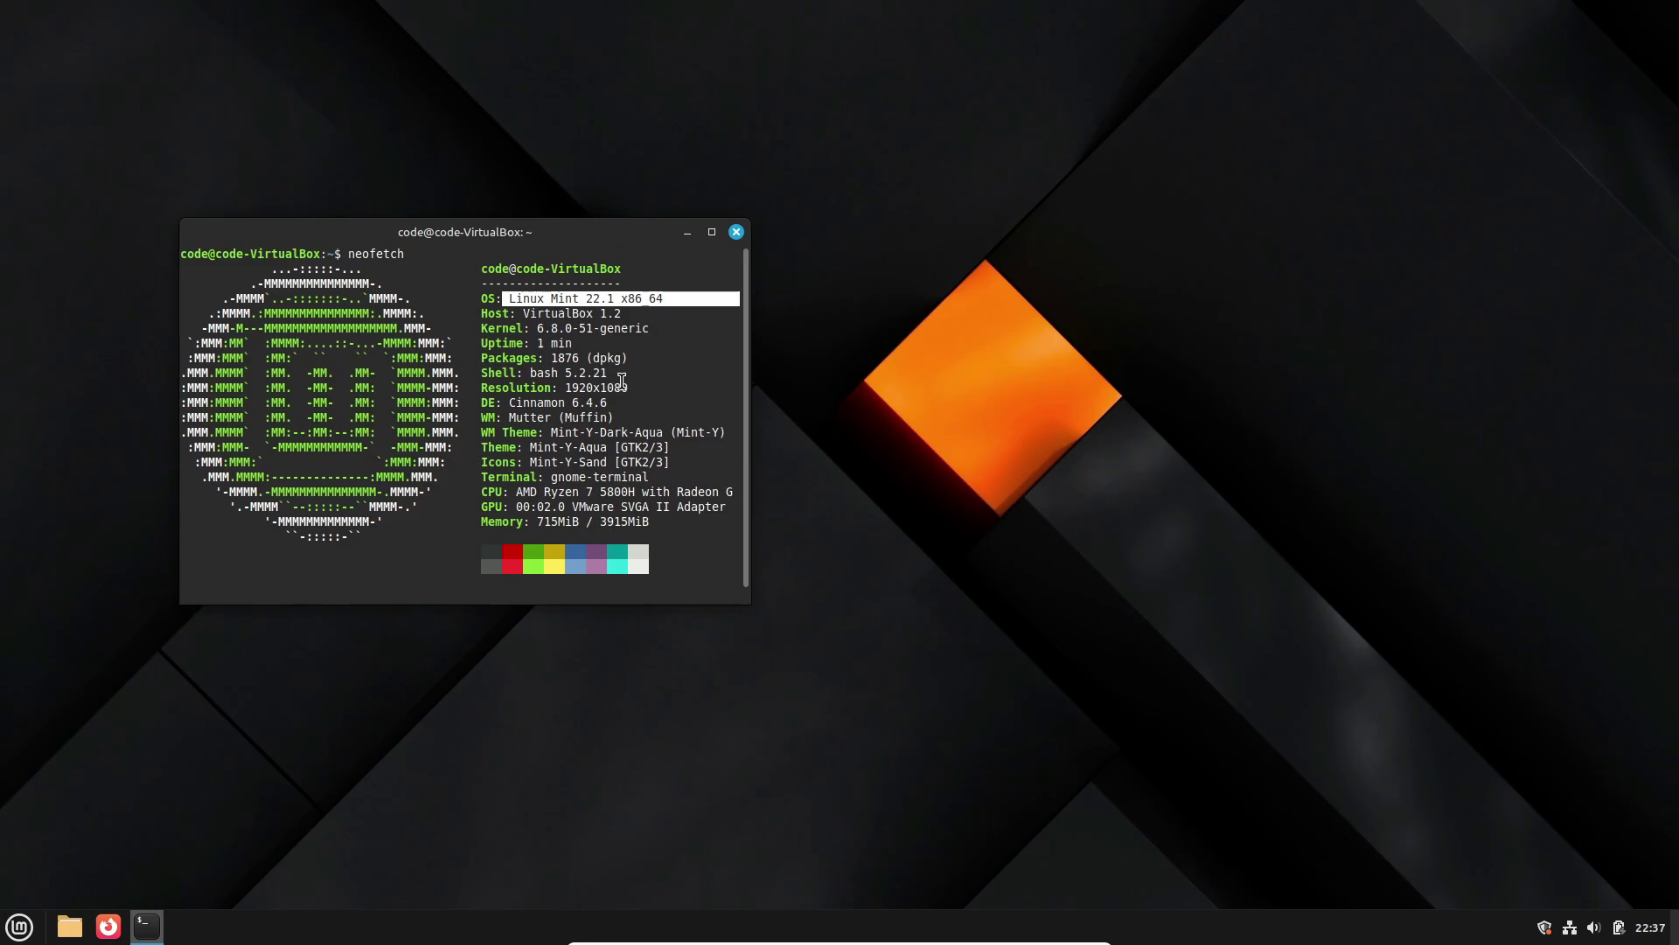
pyautogui.moveTo(637, 393); pyautogui.dragTo(488, 395)
pyautogui.click(589, 422)
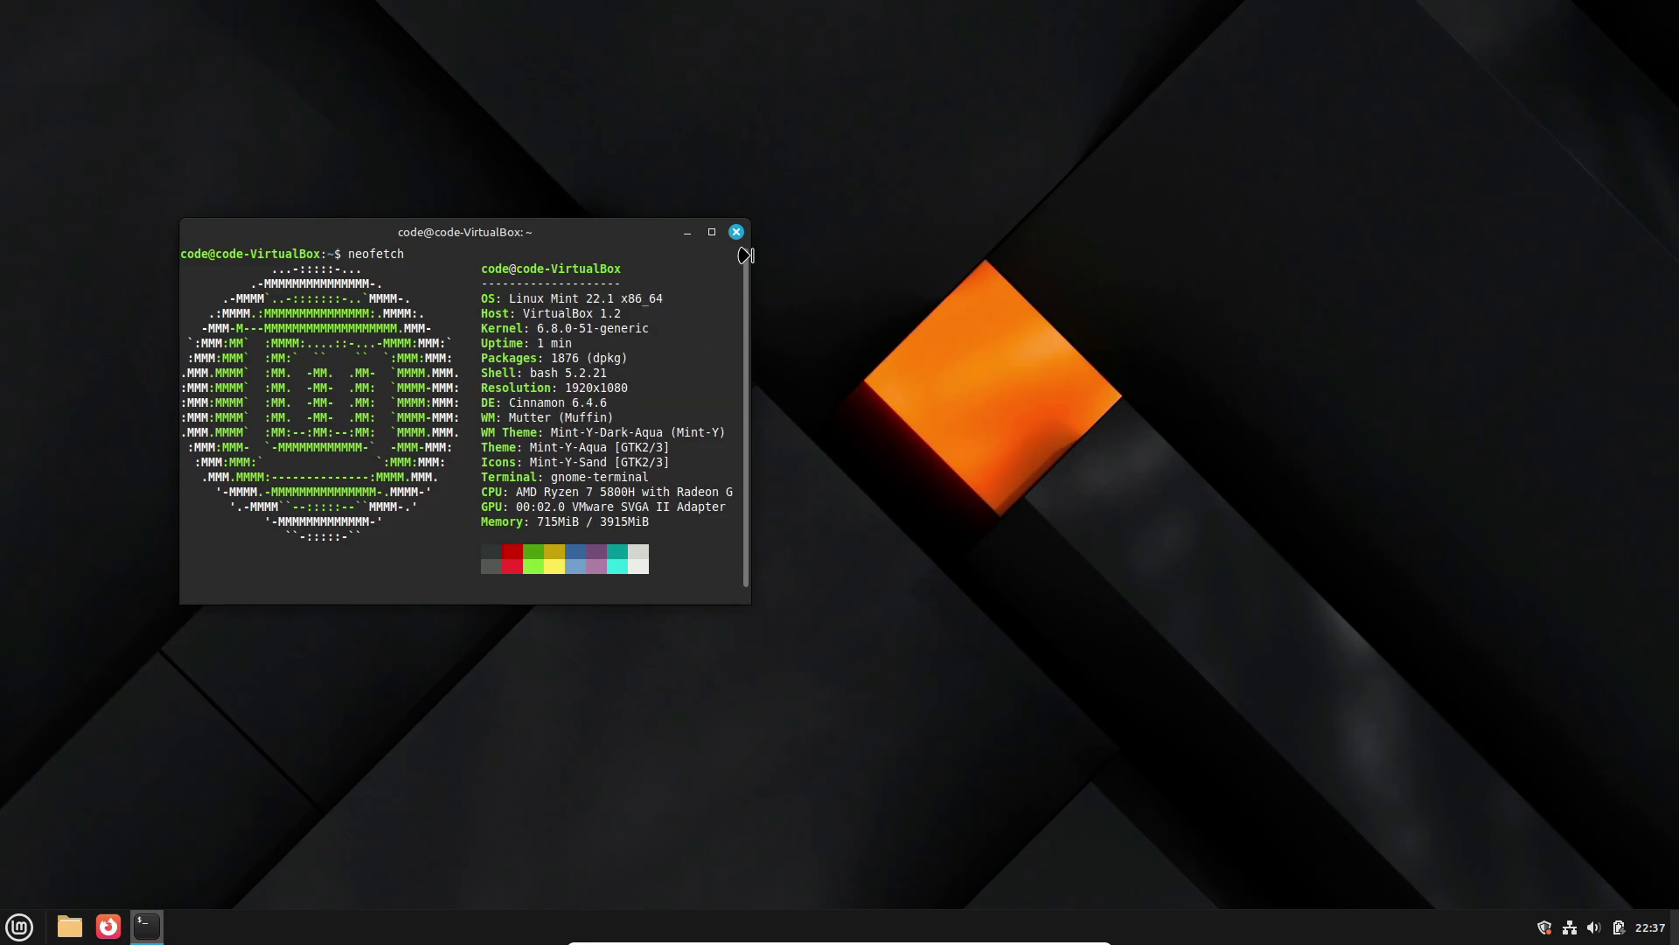
# Step: Close the terminal window and open the file manager on the Home folder
pyautogui.click(737, 233)
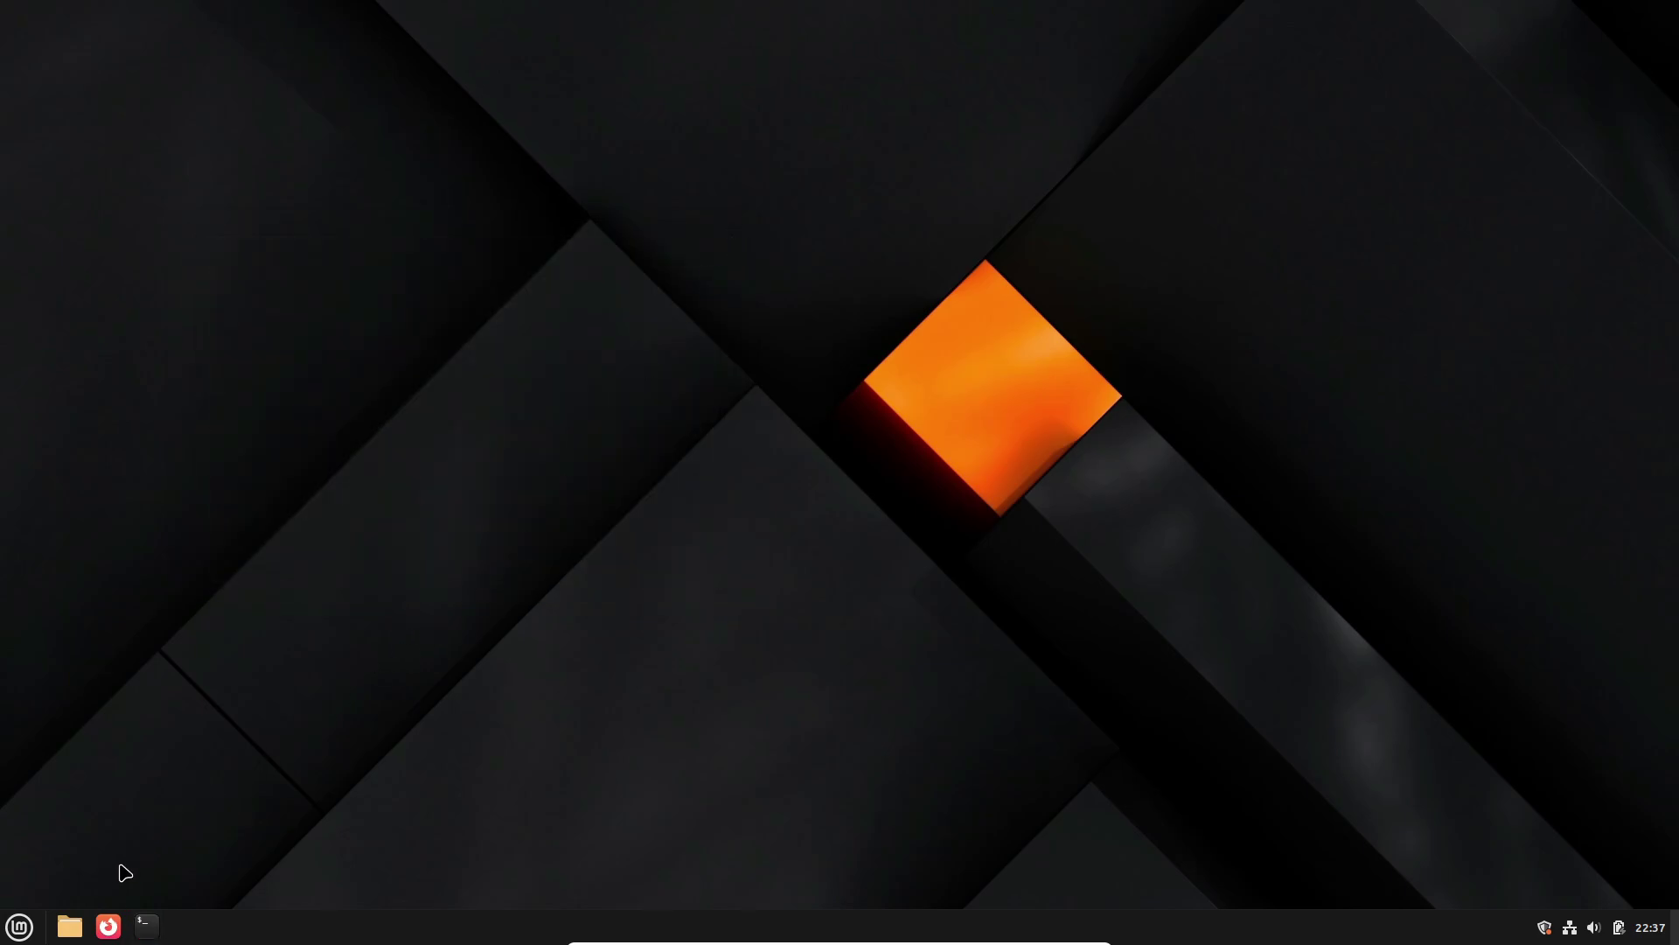
pyautogui.click(69, 926)
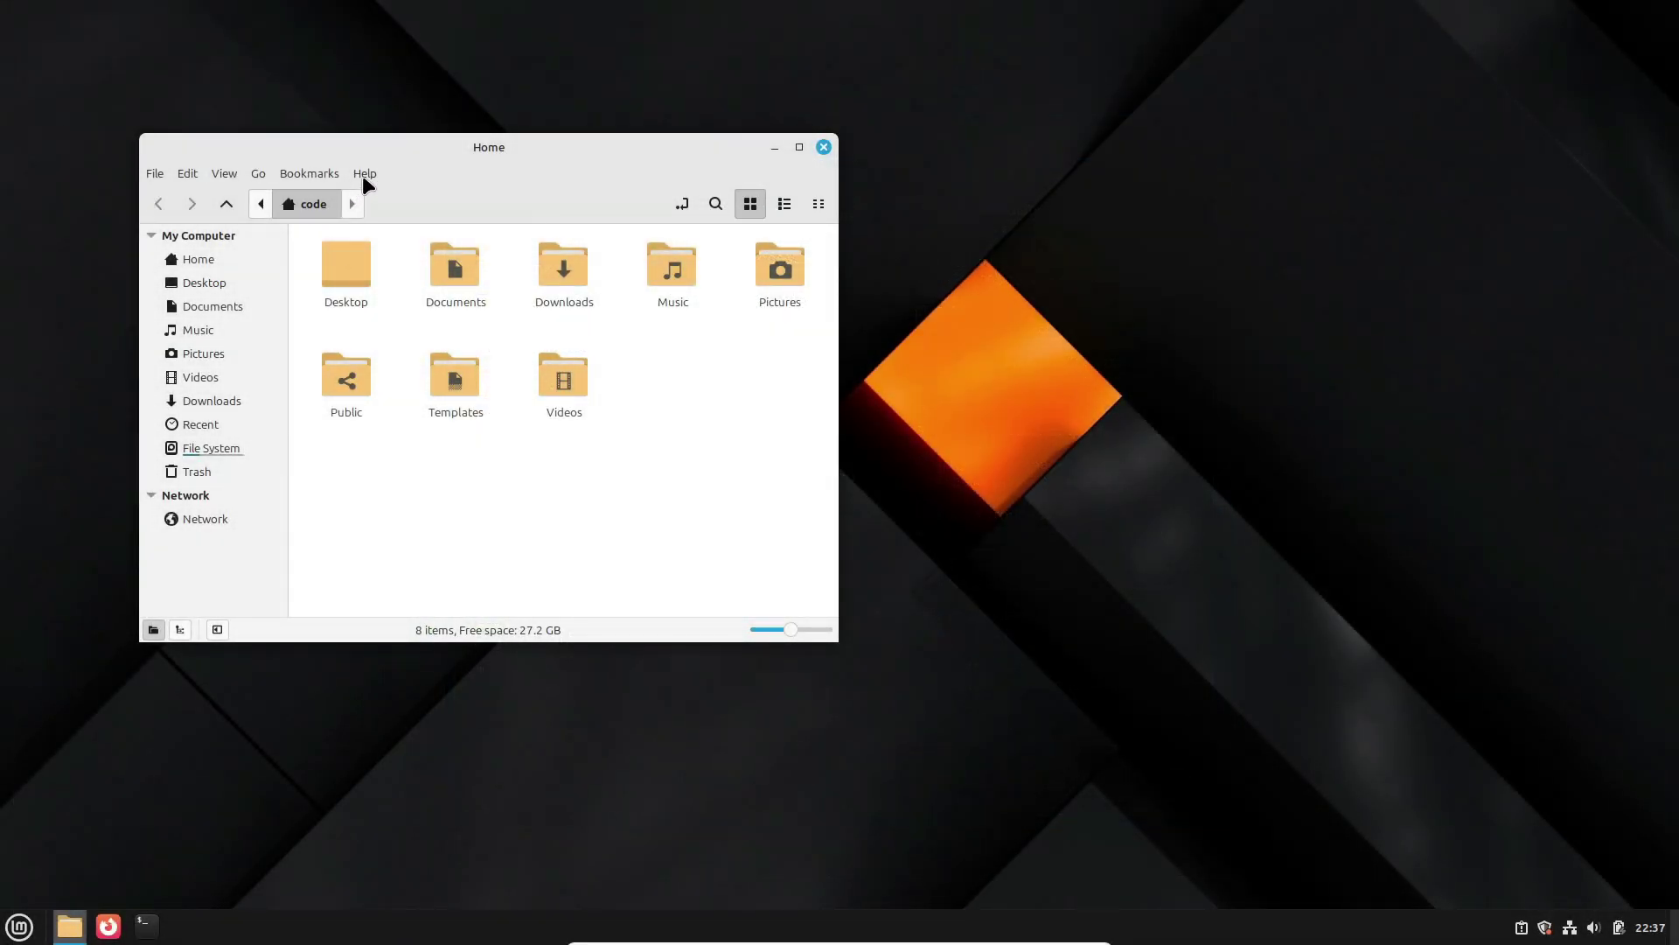
# Step: View Nemo's credits under Help > About, then dismiss them
pyautogui.click(362, 174)
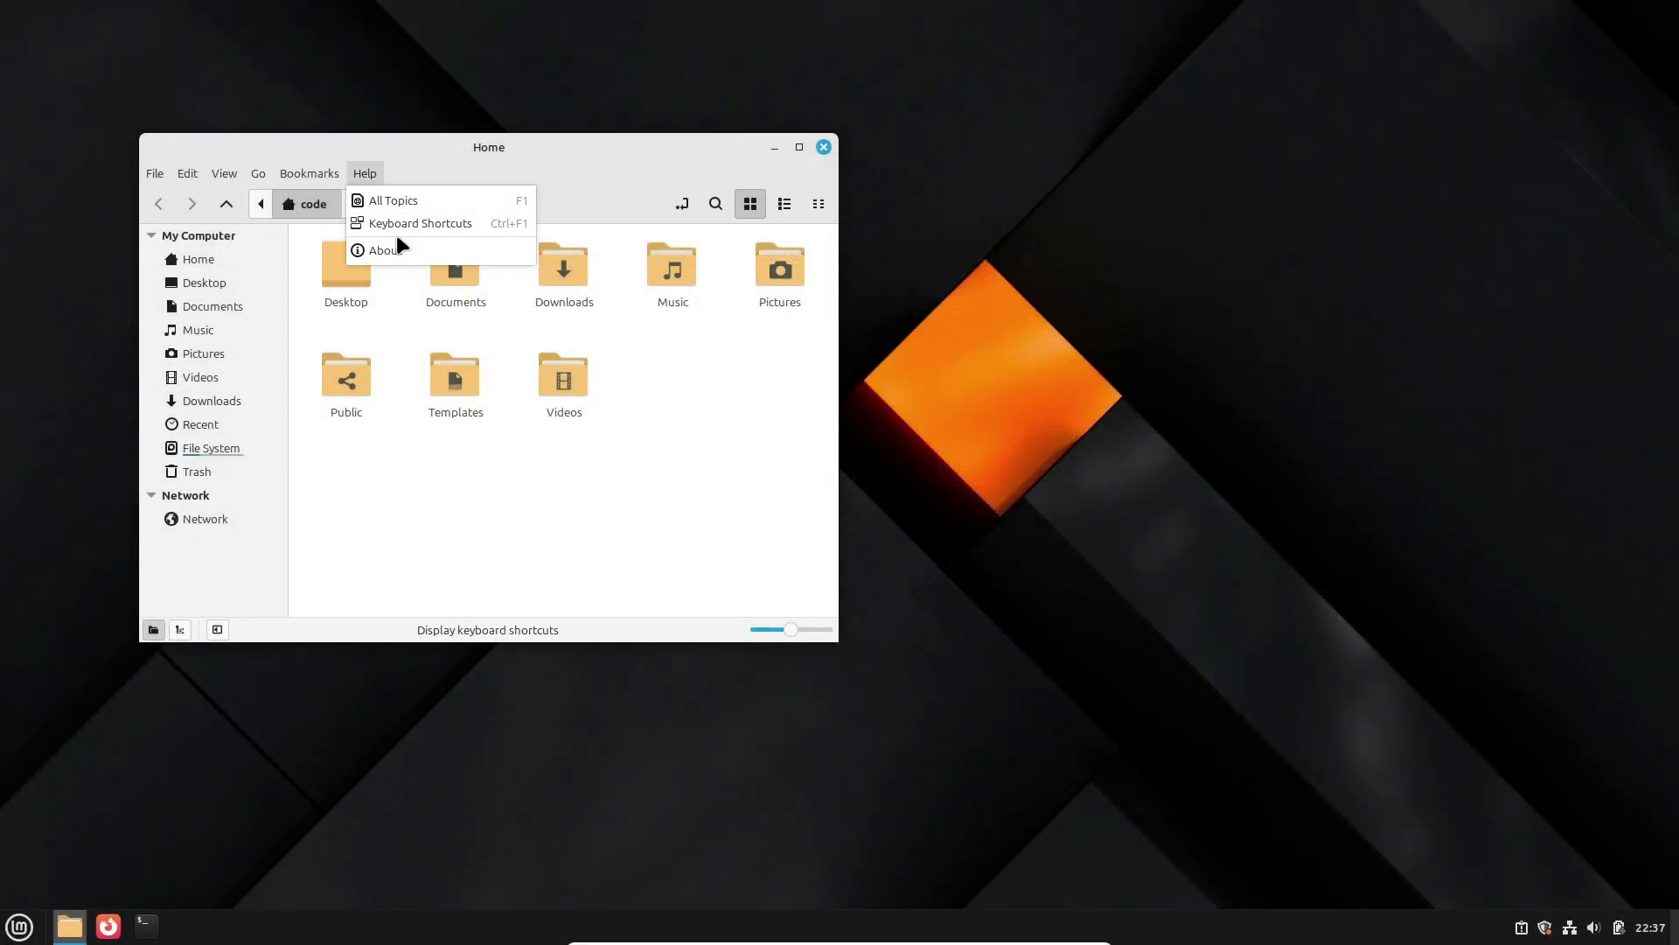
pyautogui.click(398, 241)
pyautogui.click(648, 551)
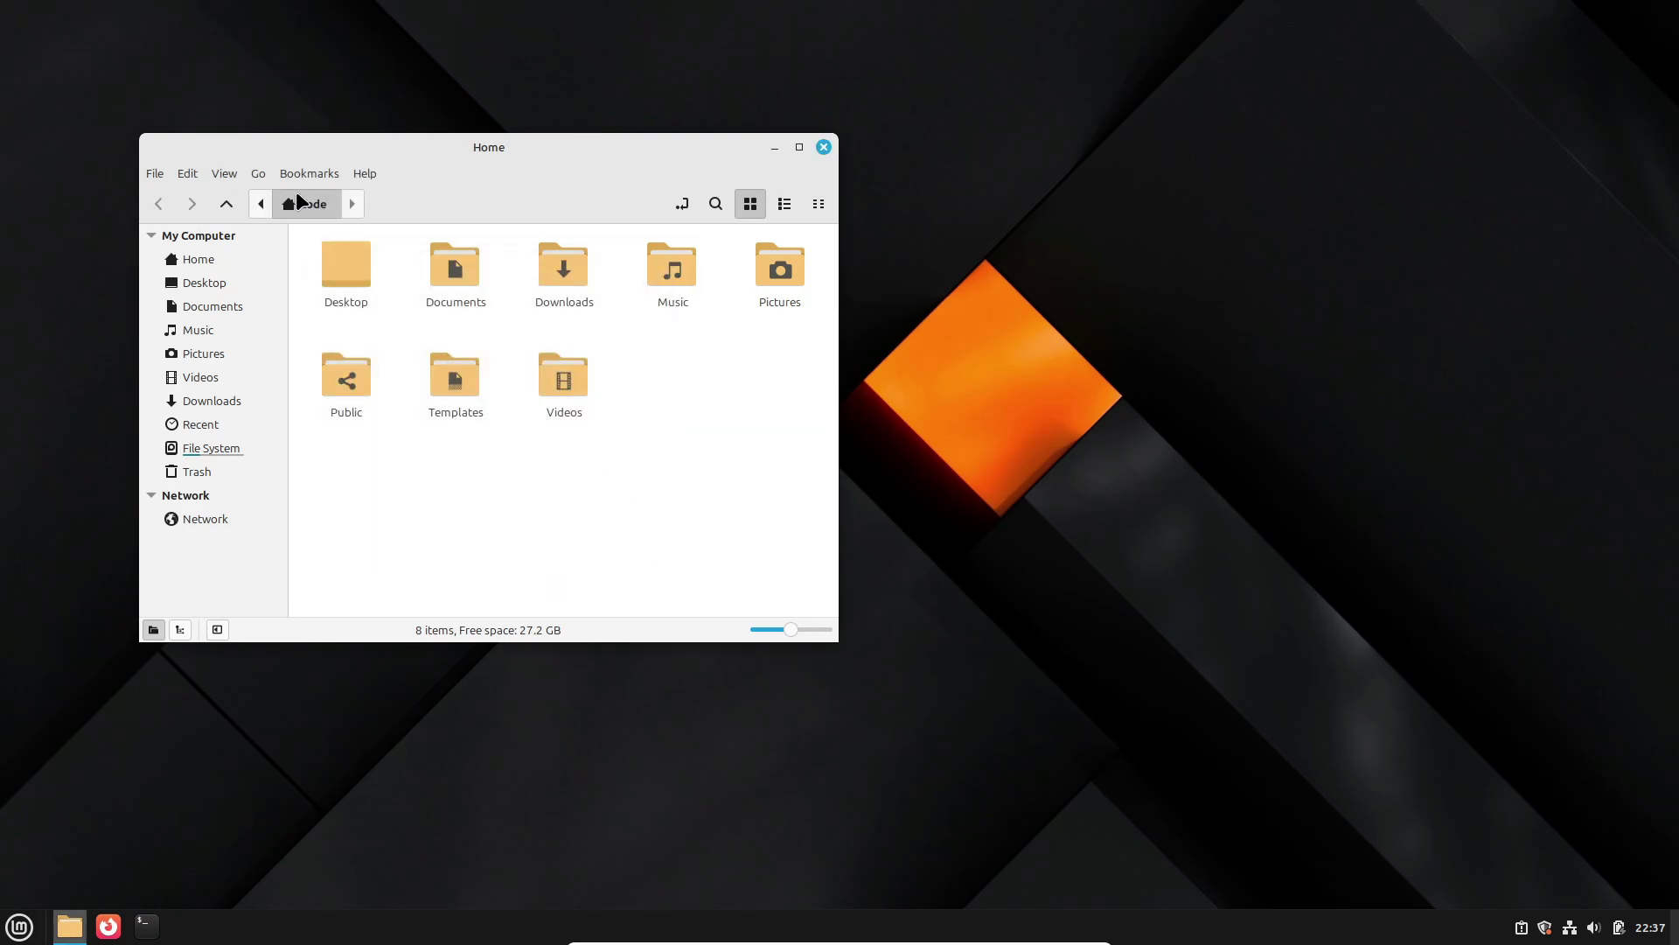
# Step: Browse the Go menu, view the File System root folders, and close Nemo
pyautogui.click(308, 174)
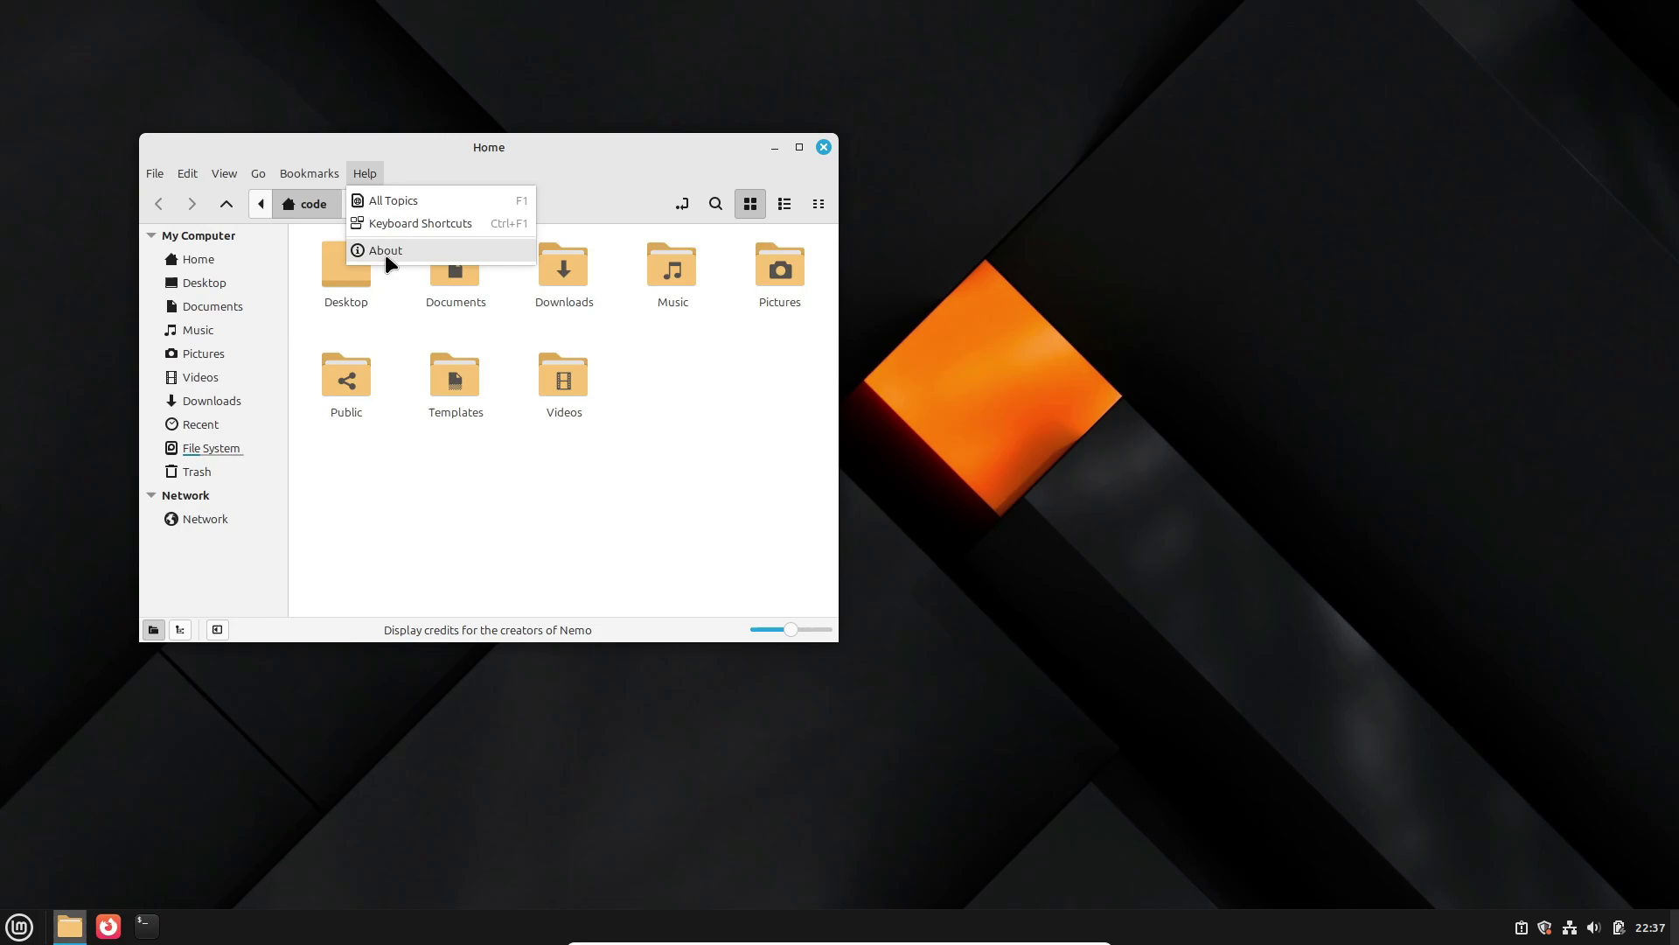
pyautogui.click(422, 459)
pyautogui.click(228, 448)
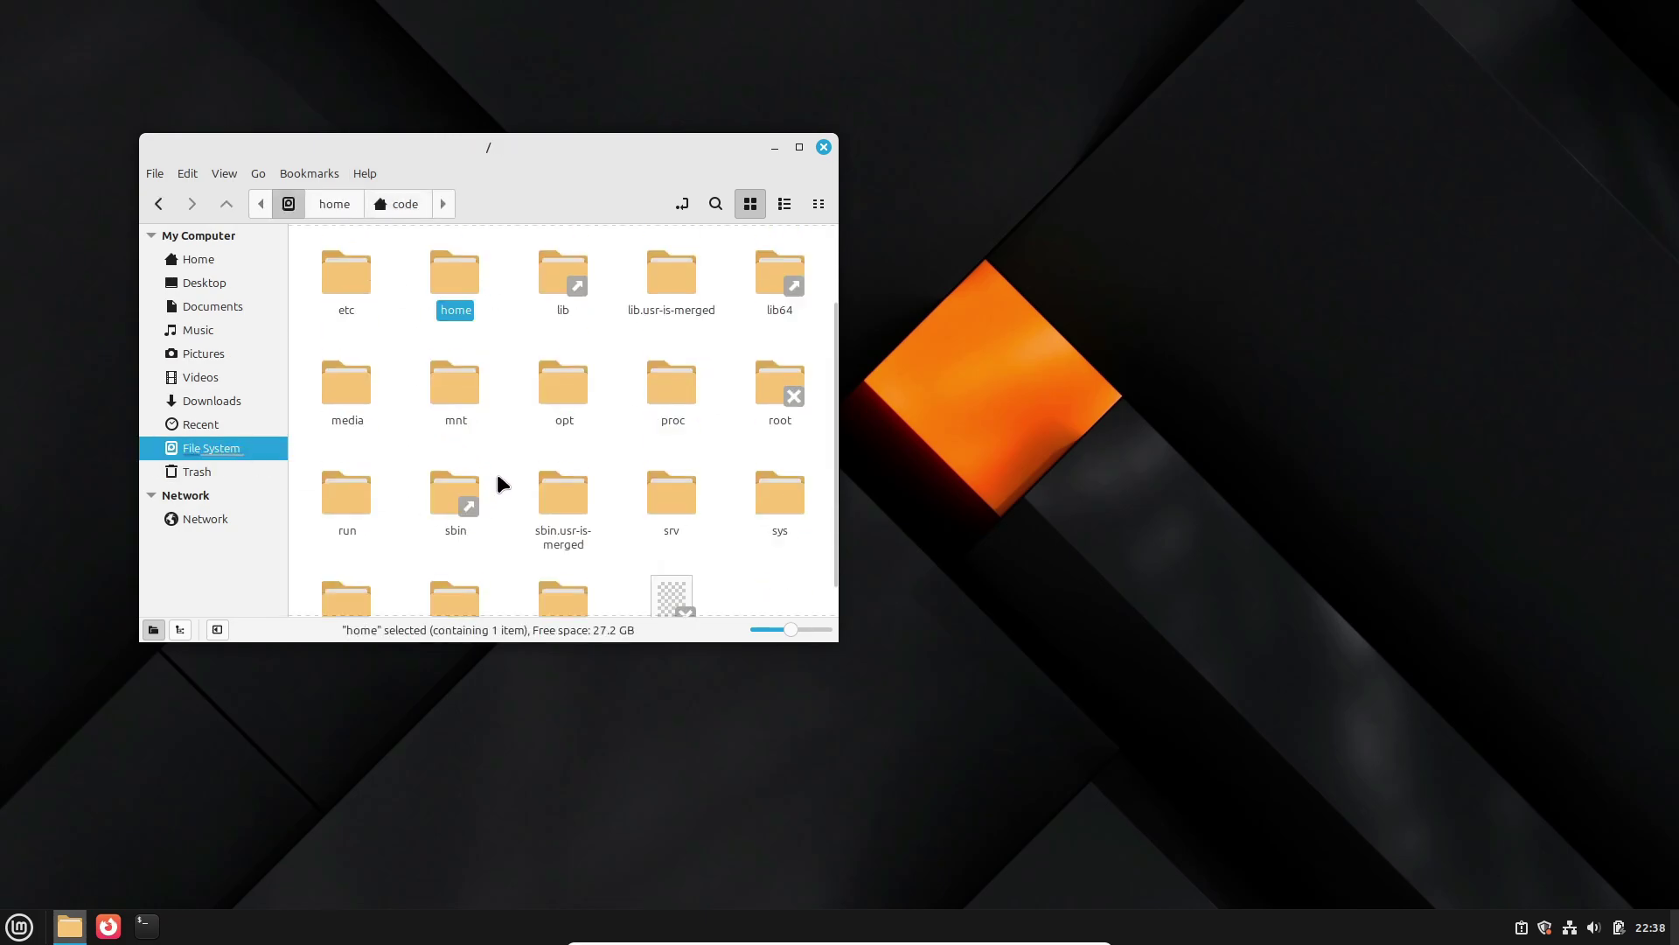
pyautogui.scroll(-2, 497, 473)
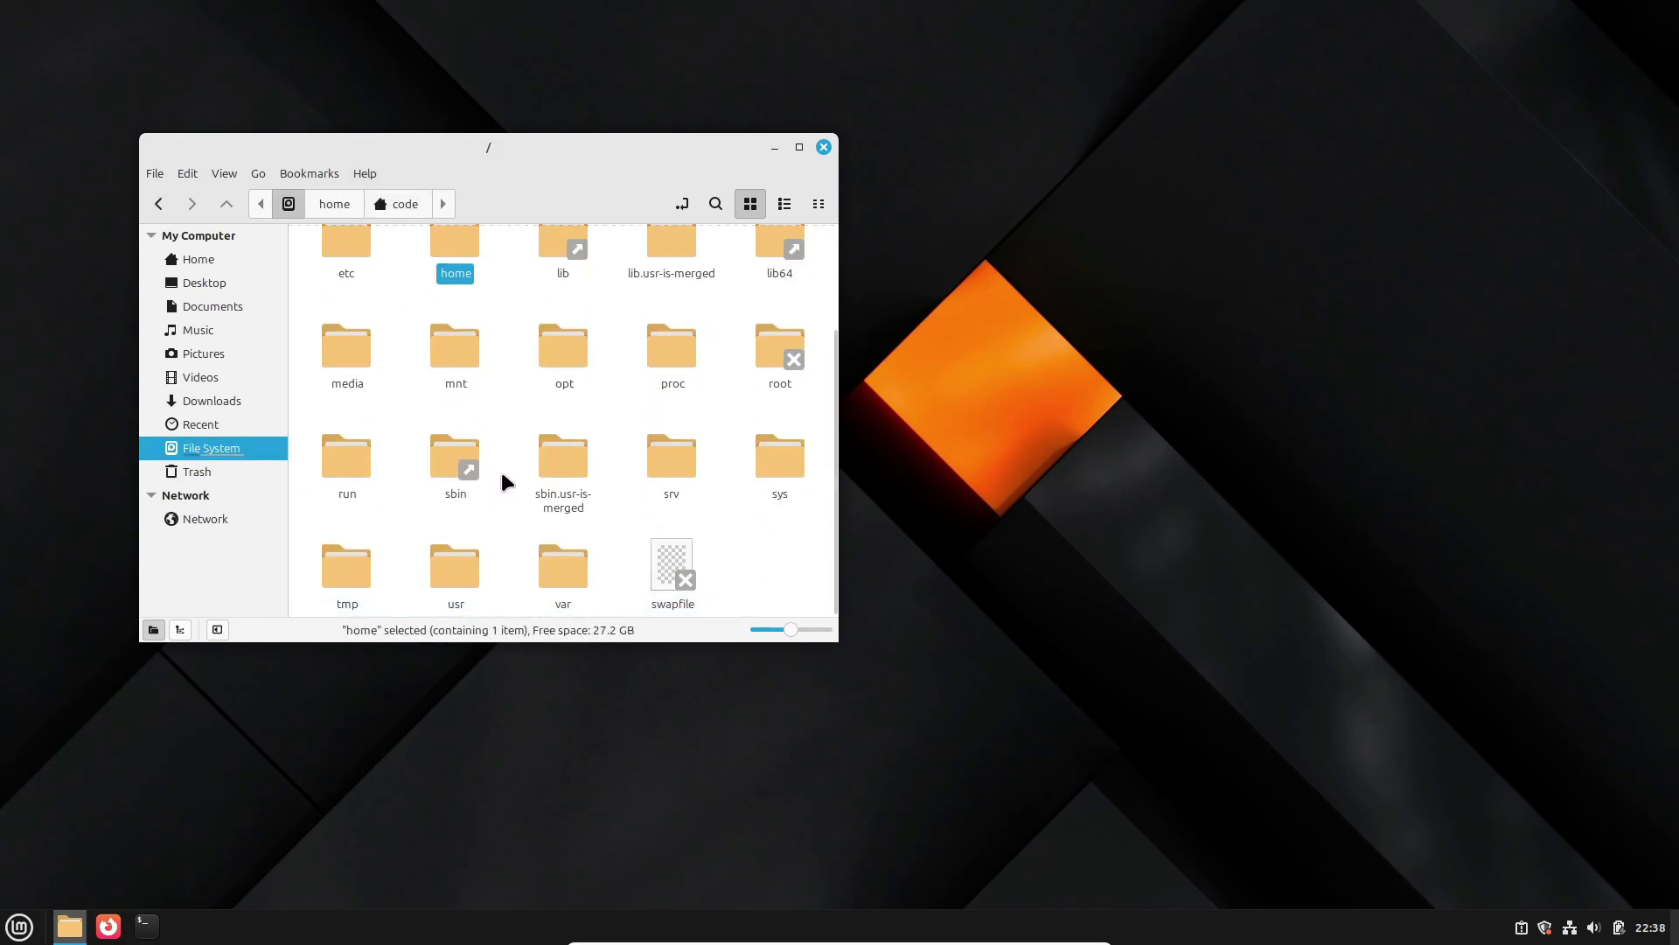
pyautogui.click(824, 145)
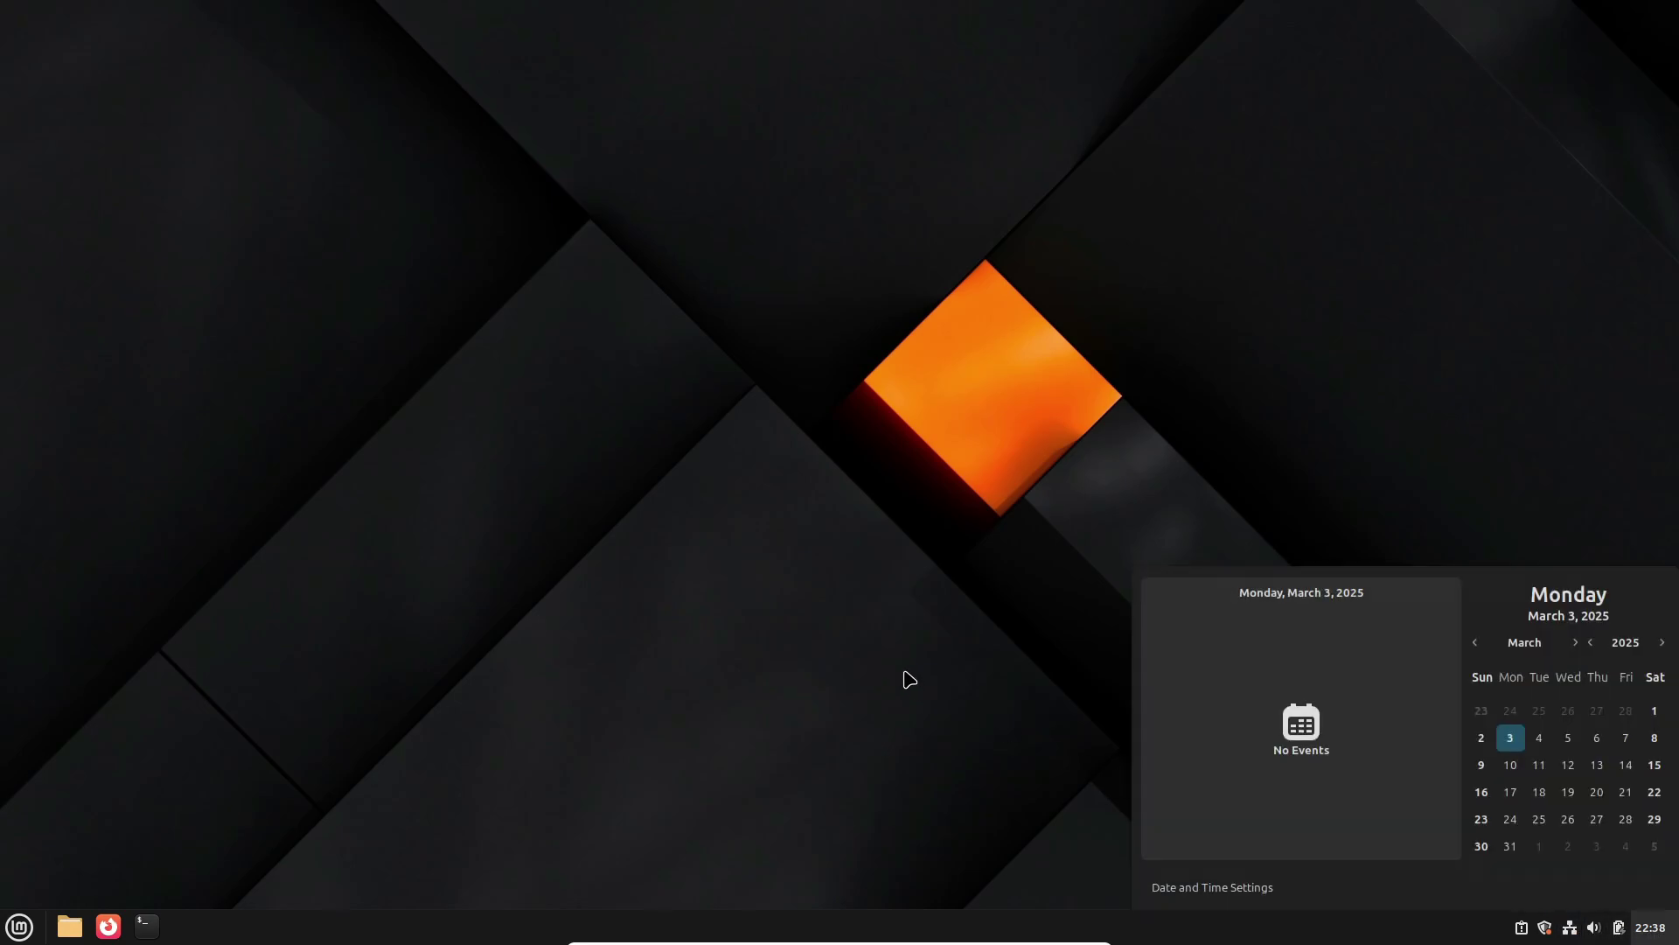
# Step: Dismiss the calendar and reopen the Mint application menu
pyautogui.click(909, 678)
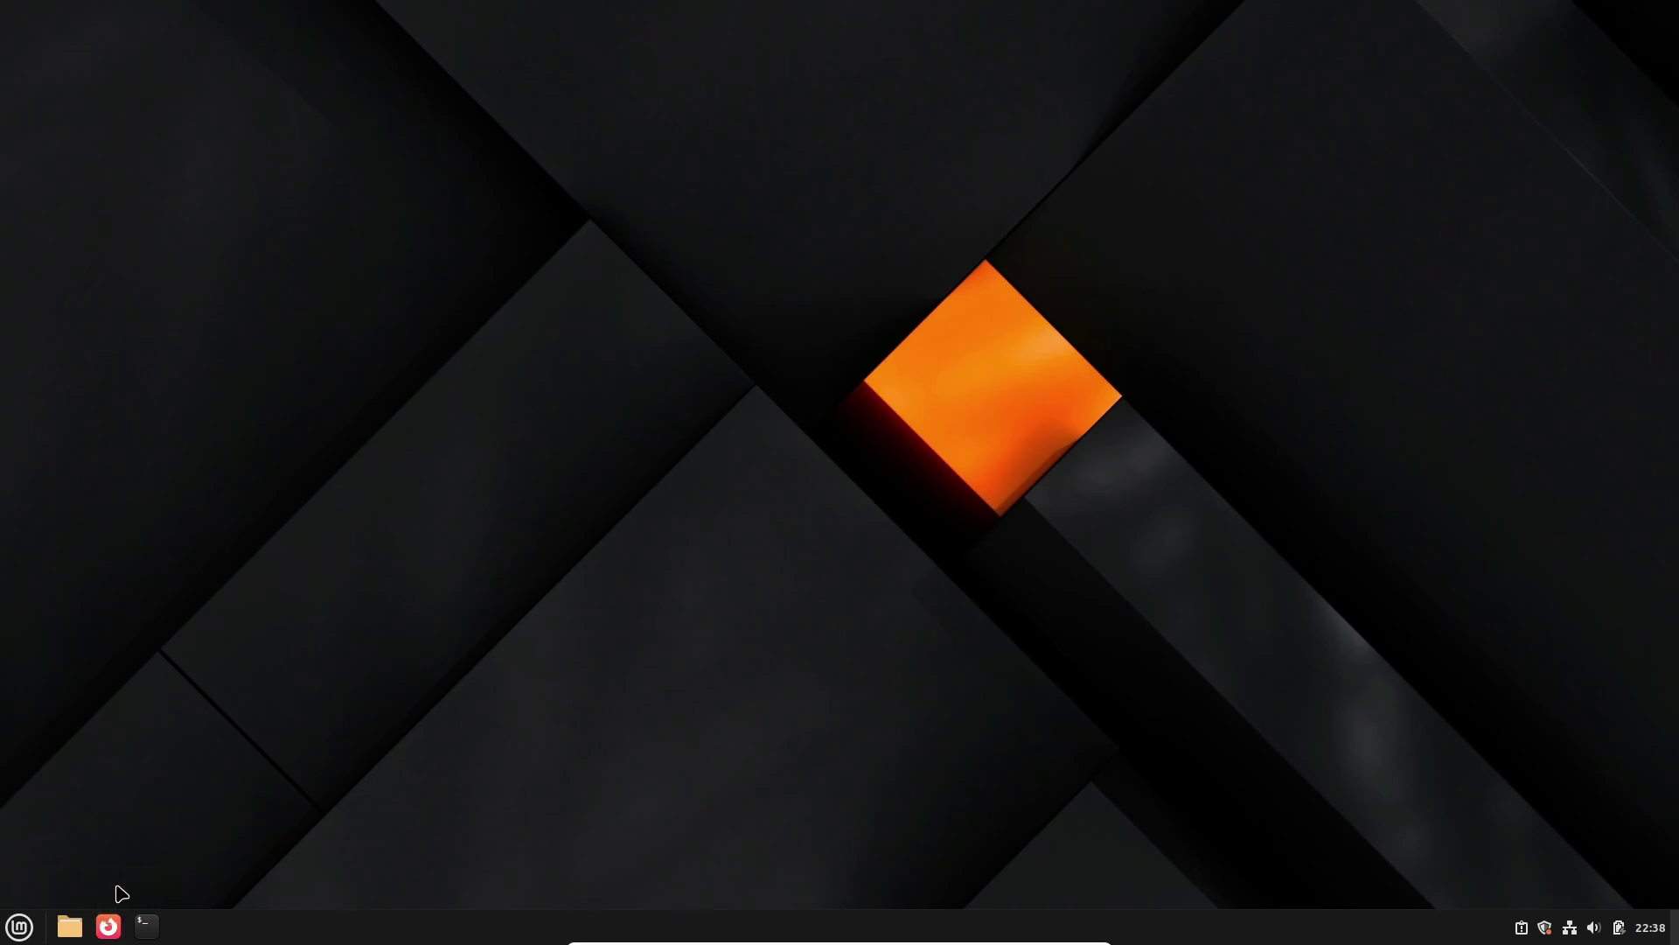
pyautogui.click(20, 927)
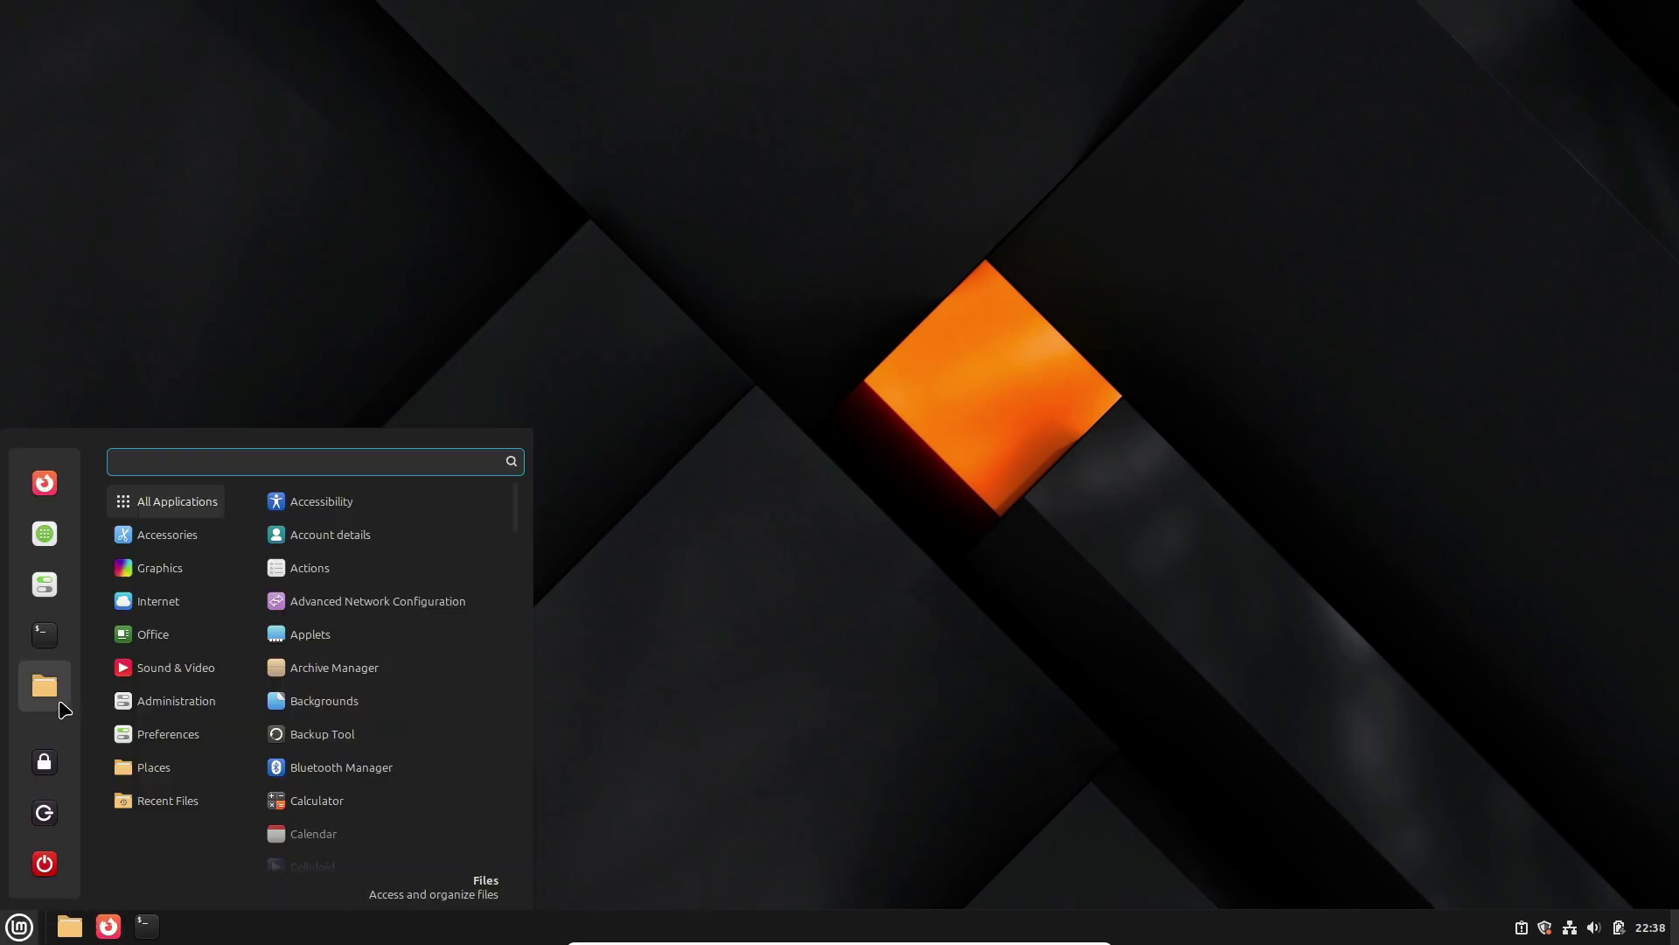
# Step: Launch Software Manager and view then close its About dialog while the cache generates
pyautogui.click(45, 535)
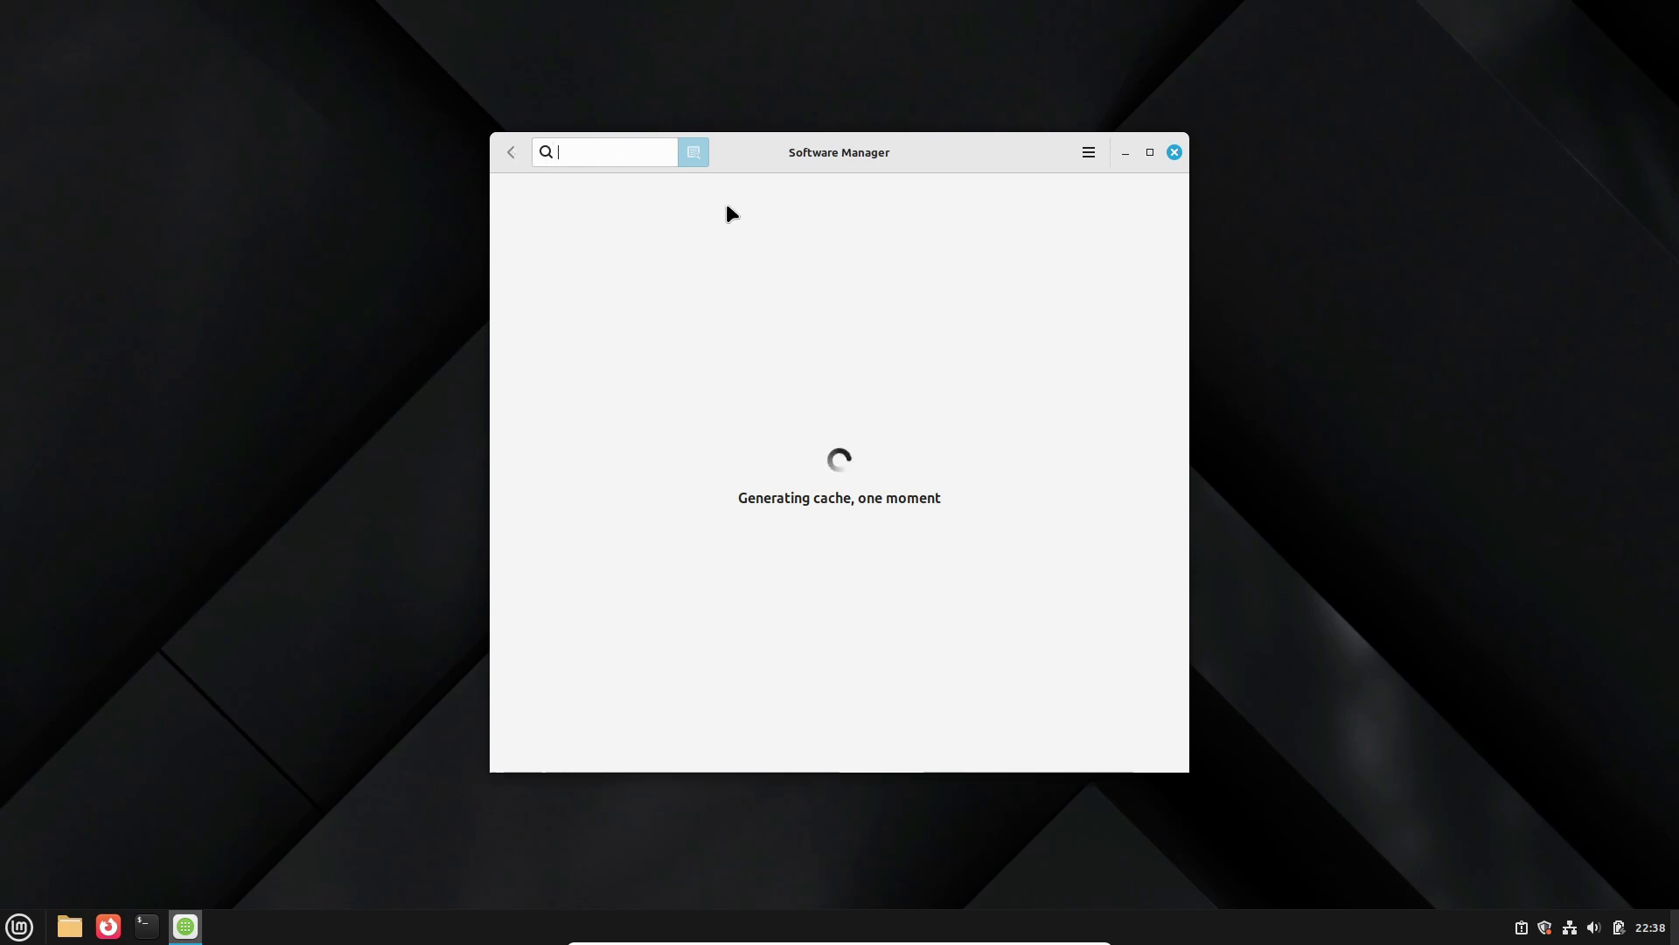
pyautogui.click(1091, 154)
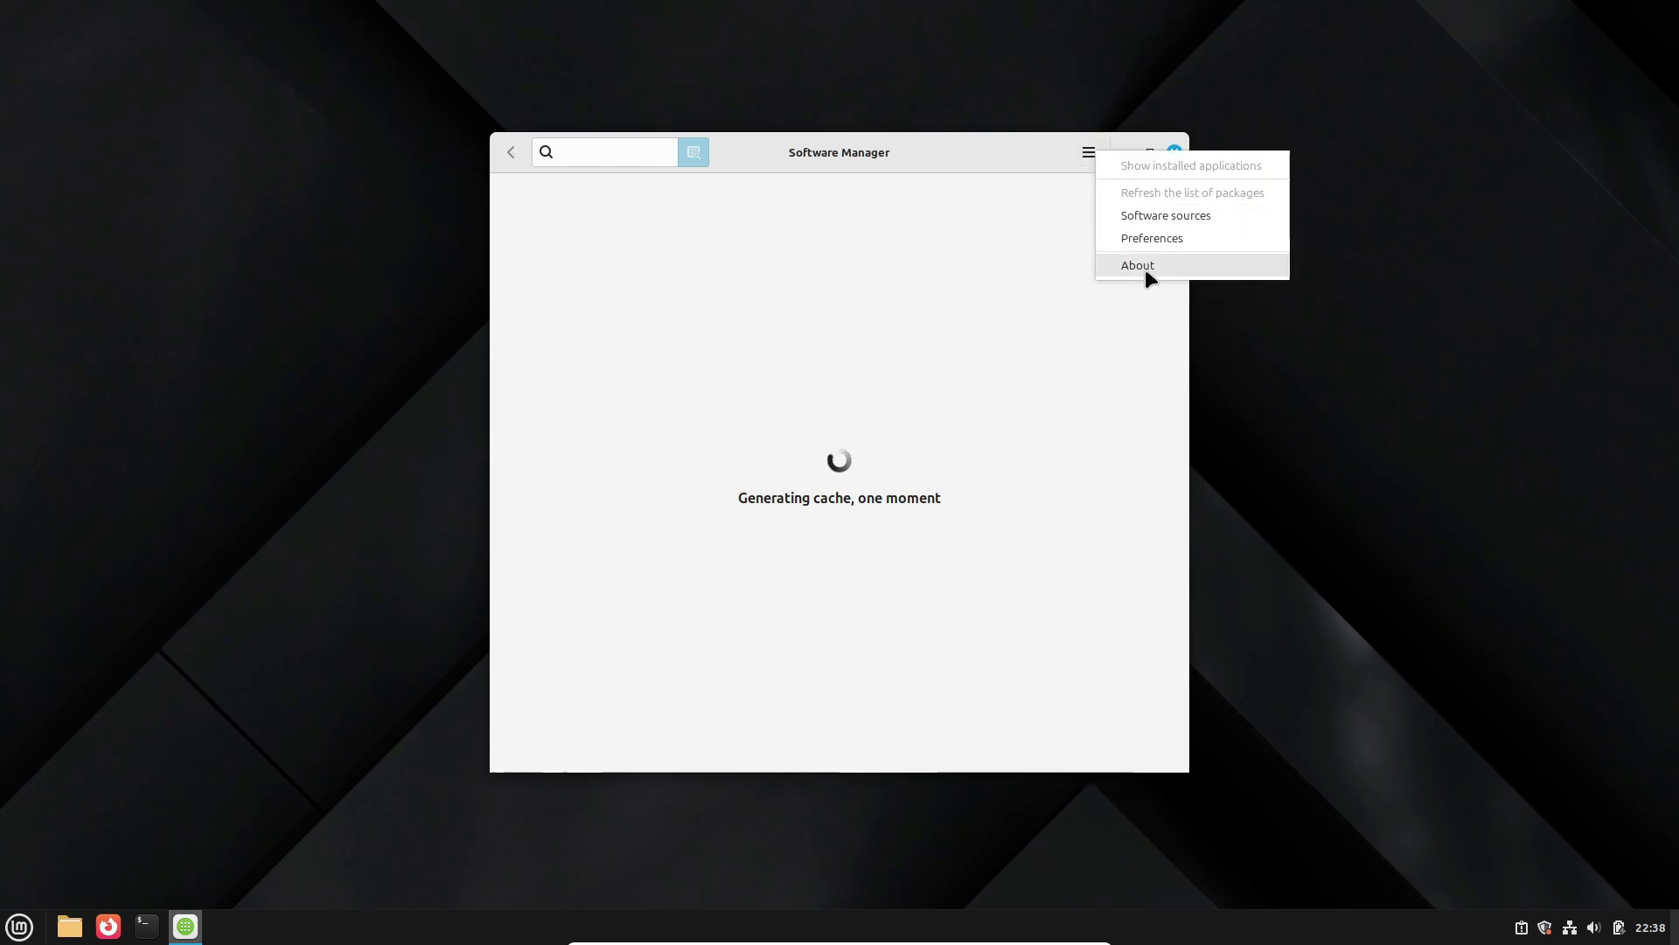
pyautogui.click(1146, 268)
pyautogui.click(983, 612)
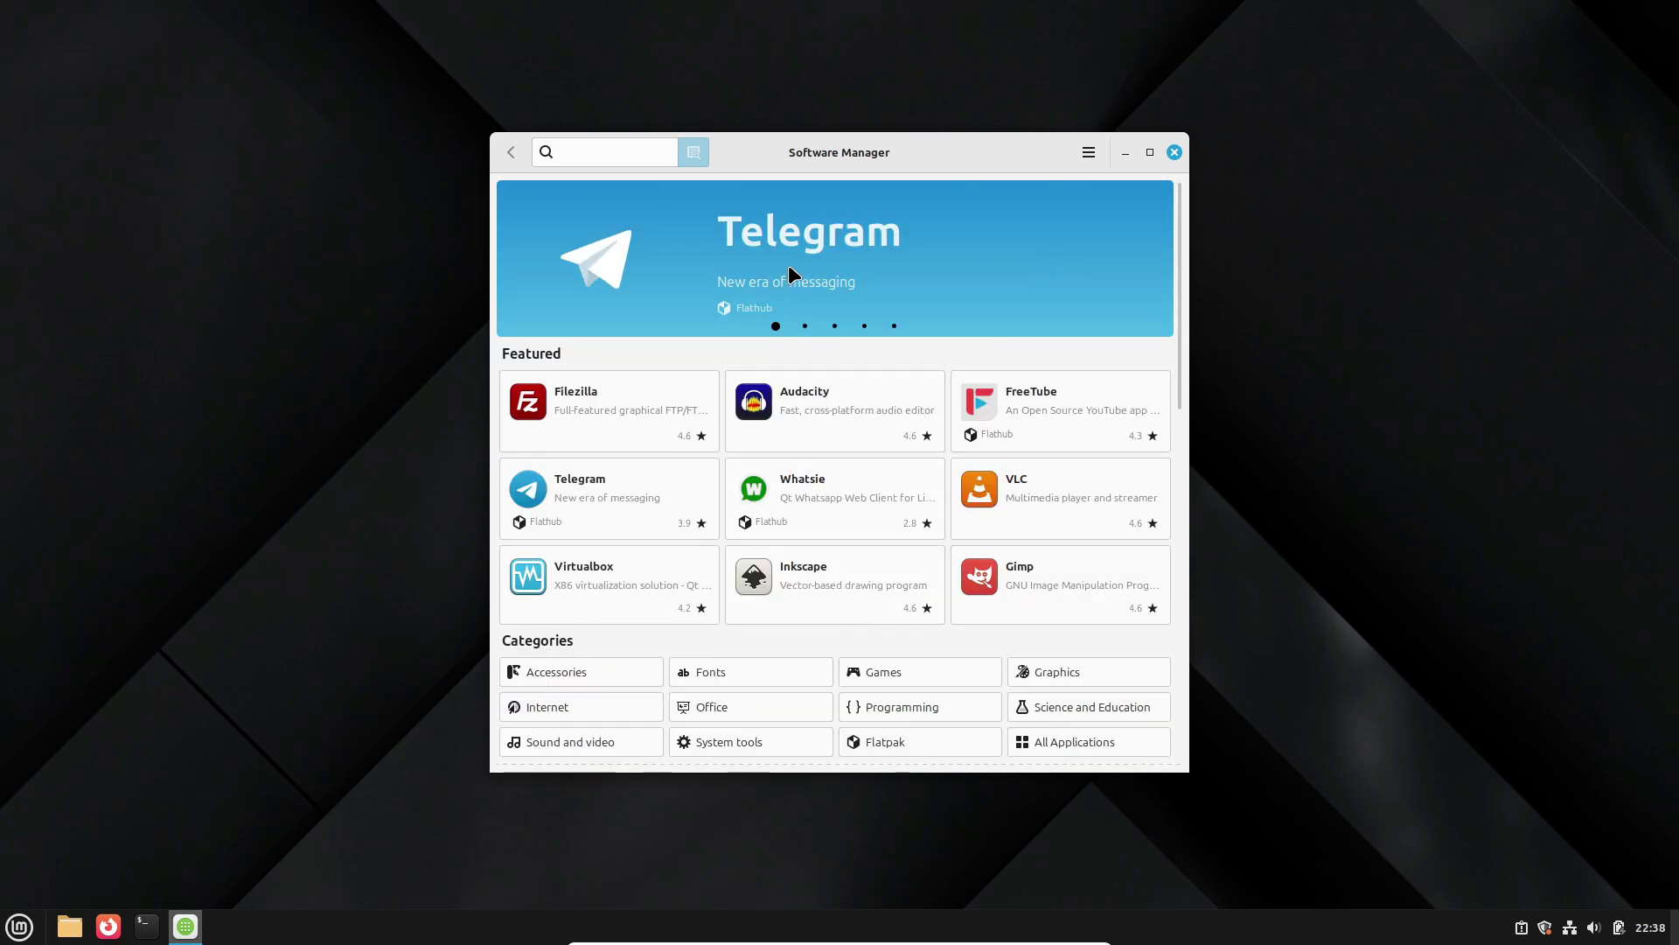
pyautogui.click(805, 325)
pyautogui.click(863, 326)
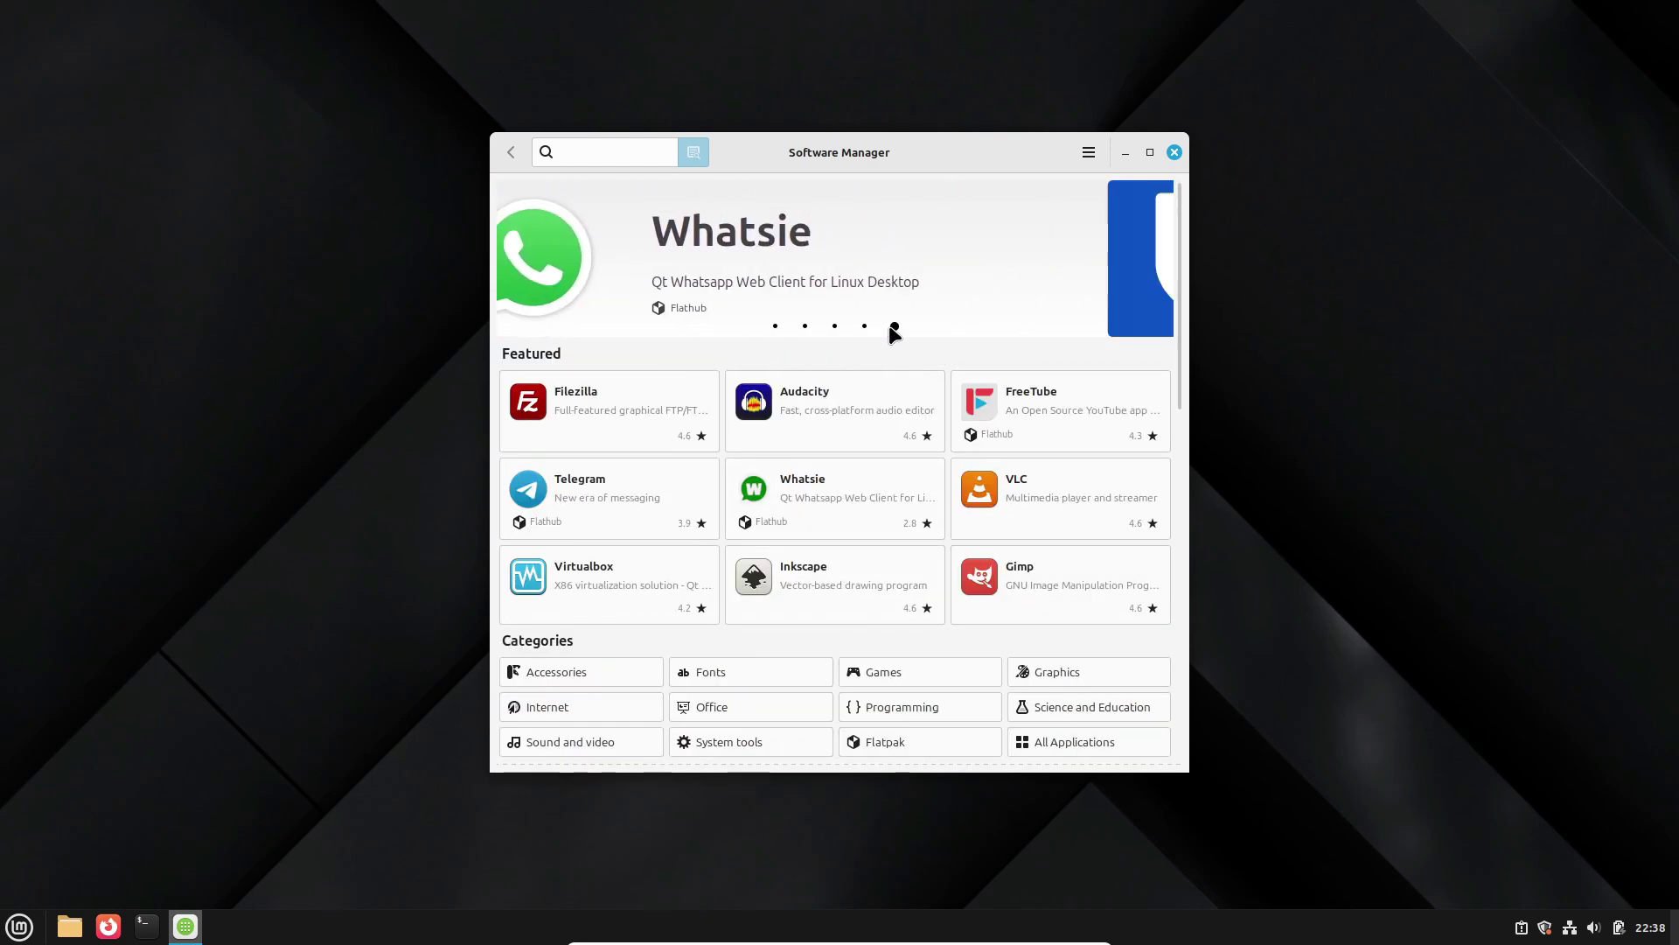
pyautogui.scroll(-3, 874, 338)
pyautogui.scroll(-2, 875, 338)
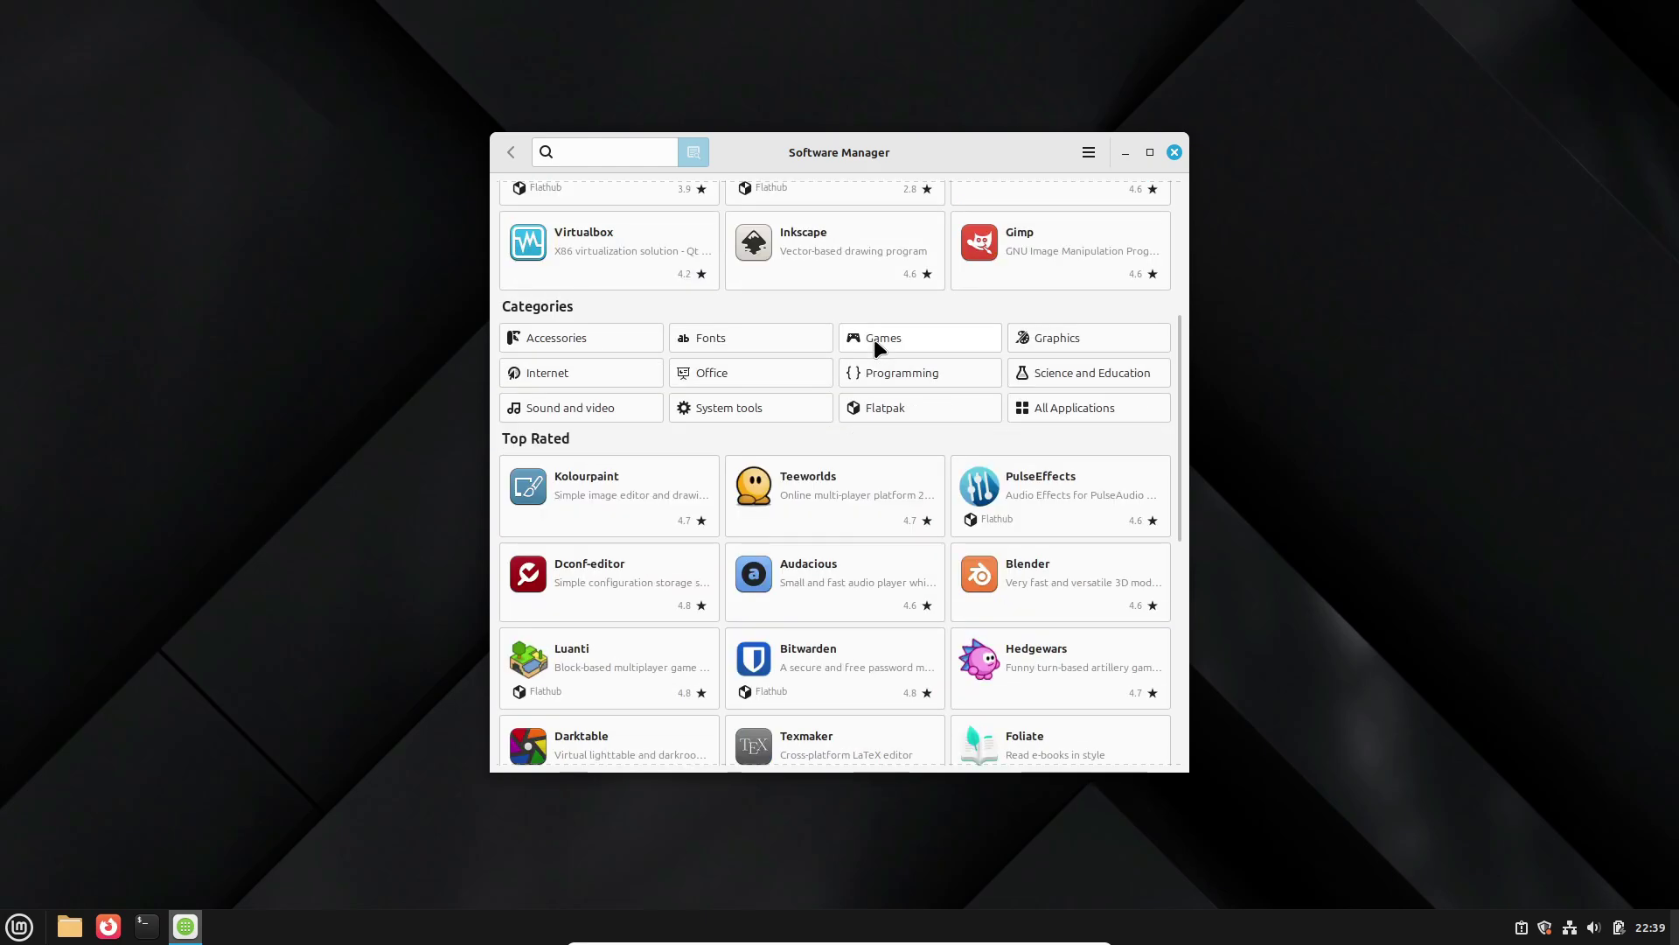
pyautogui.scroll(-3, 873, 340)
pyautogui.scroll(-3, 713, 366)
pyautogui.scroll(-2, 721, 360)
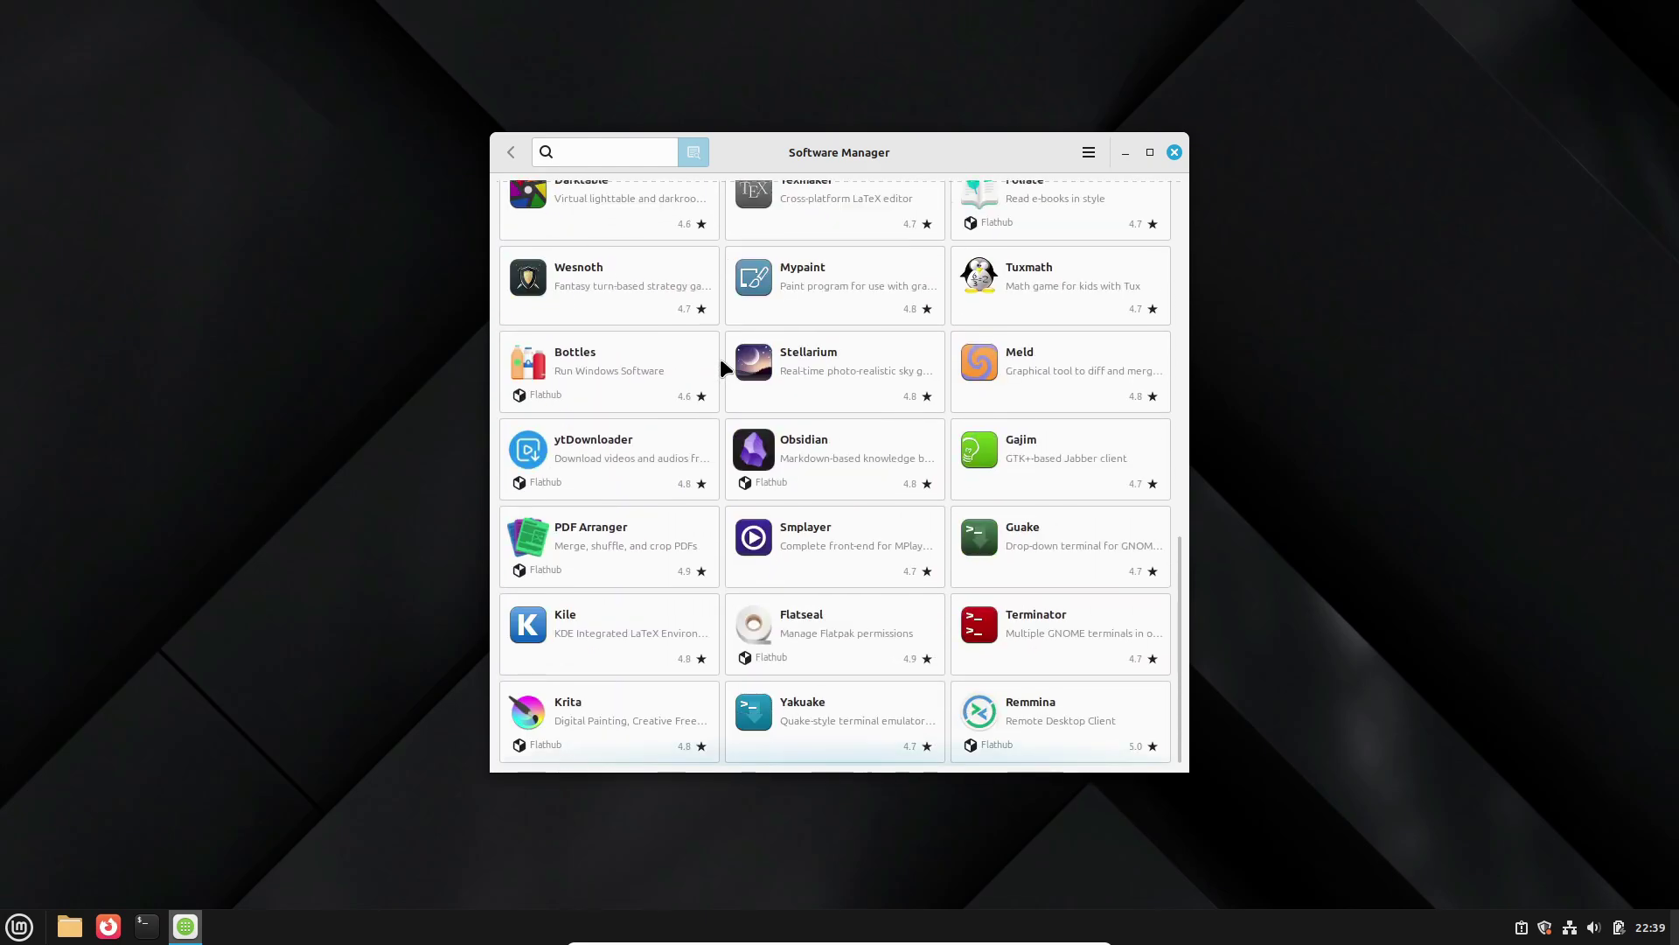
pyautogui.scroll(-2, 721, 358)
pyautogui.scroll(3, 720, 359)
pyautogui.scroll(3, 721, 359)
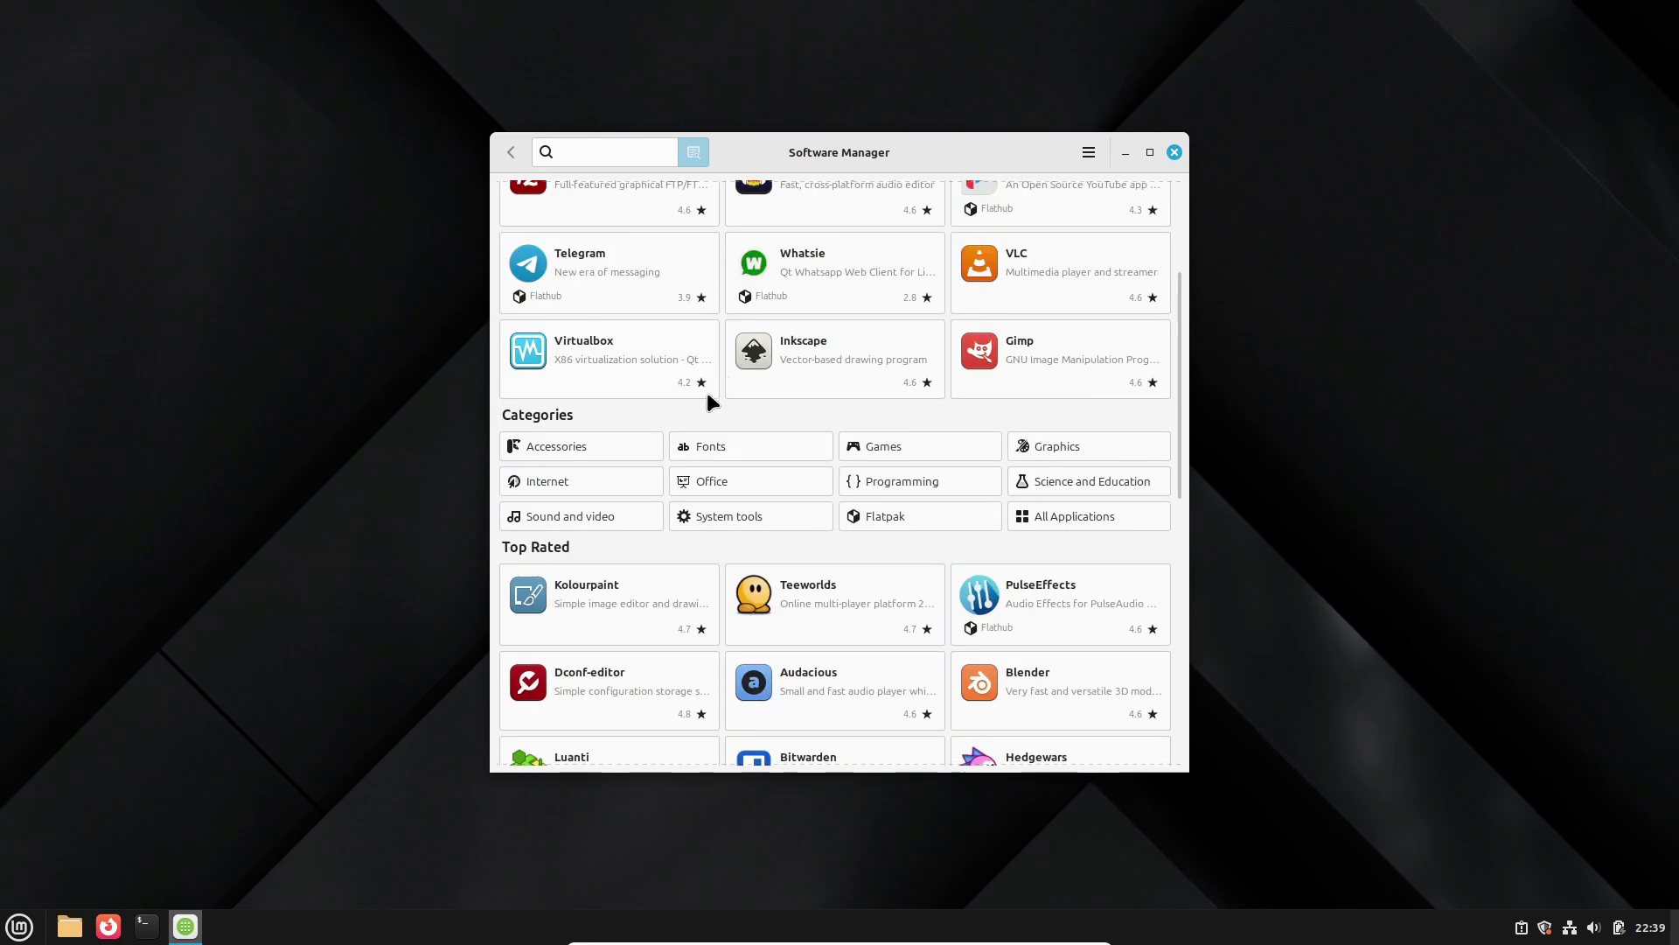
pyautogui.click(616, 443)
pyautogui.scroll(-5, 616, 442)
pyautogui.scroll(-3, 616, 442)
pyautogui.scroll(4, 612, 443)
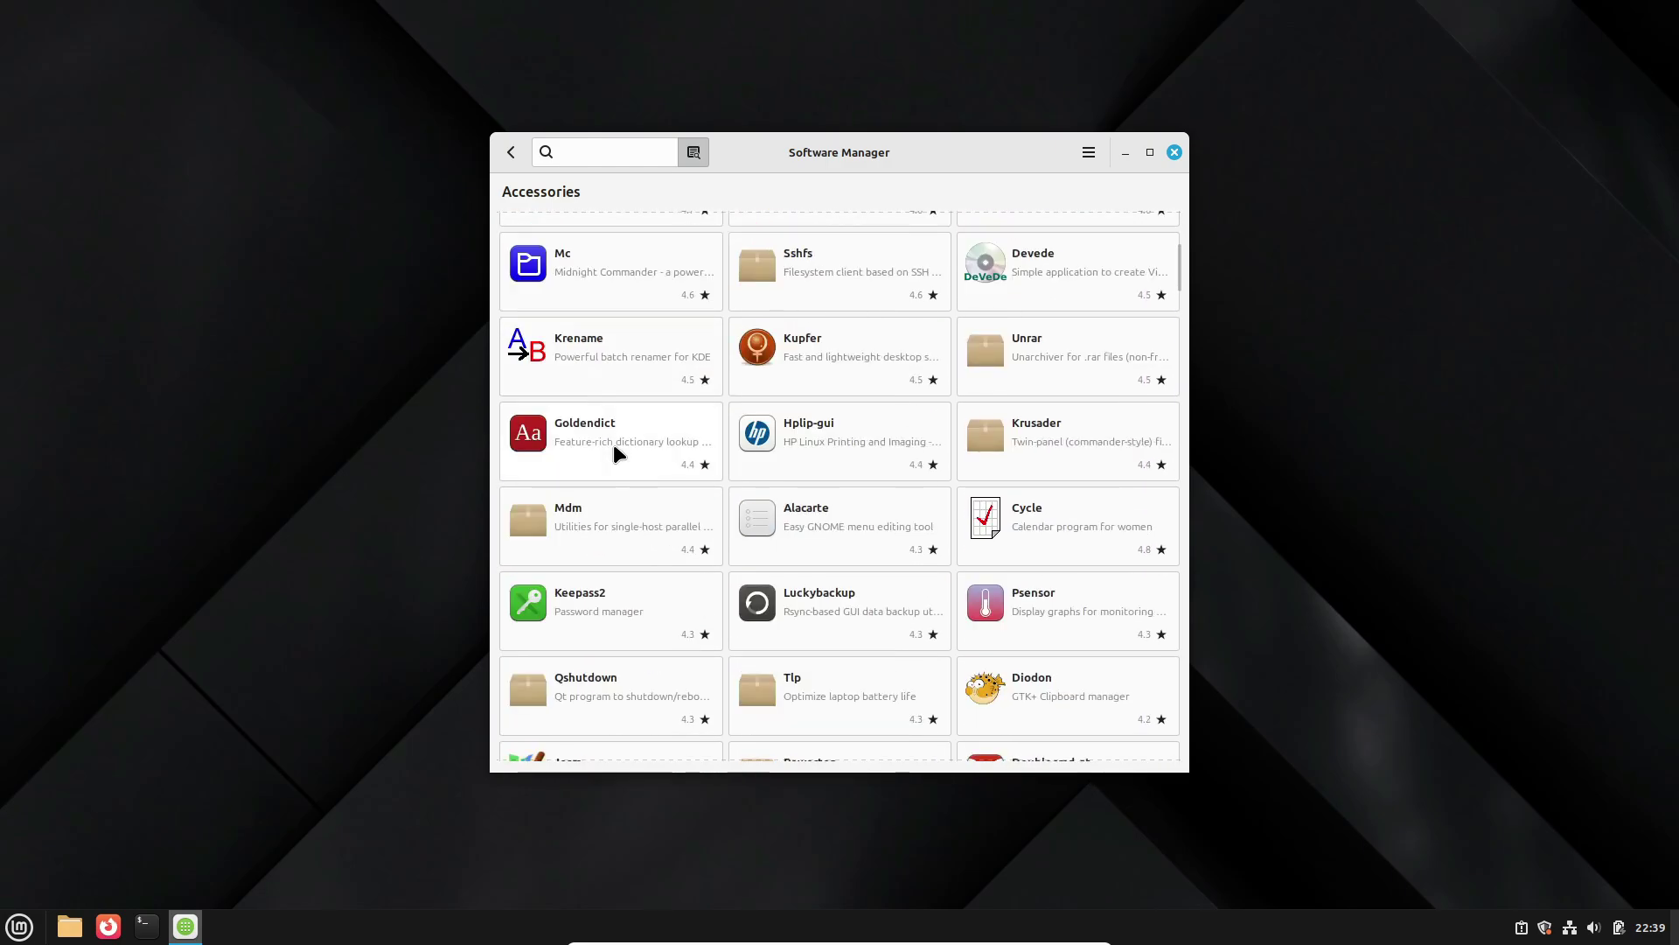
pyautogui.scroll(4, 613, 443)
pyautogui.scroll(-5, 618, 455)
pyautogui.scroll(-5, 612, 446)
pyautogui.scroll(-5, 612, 446)
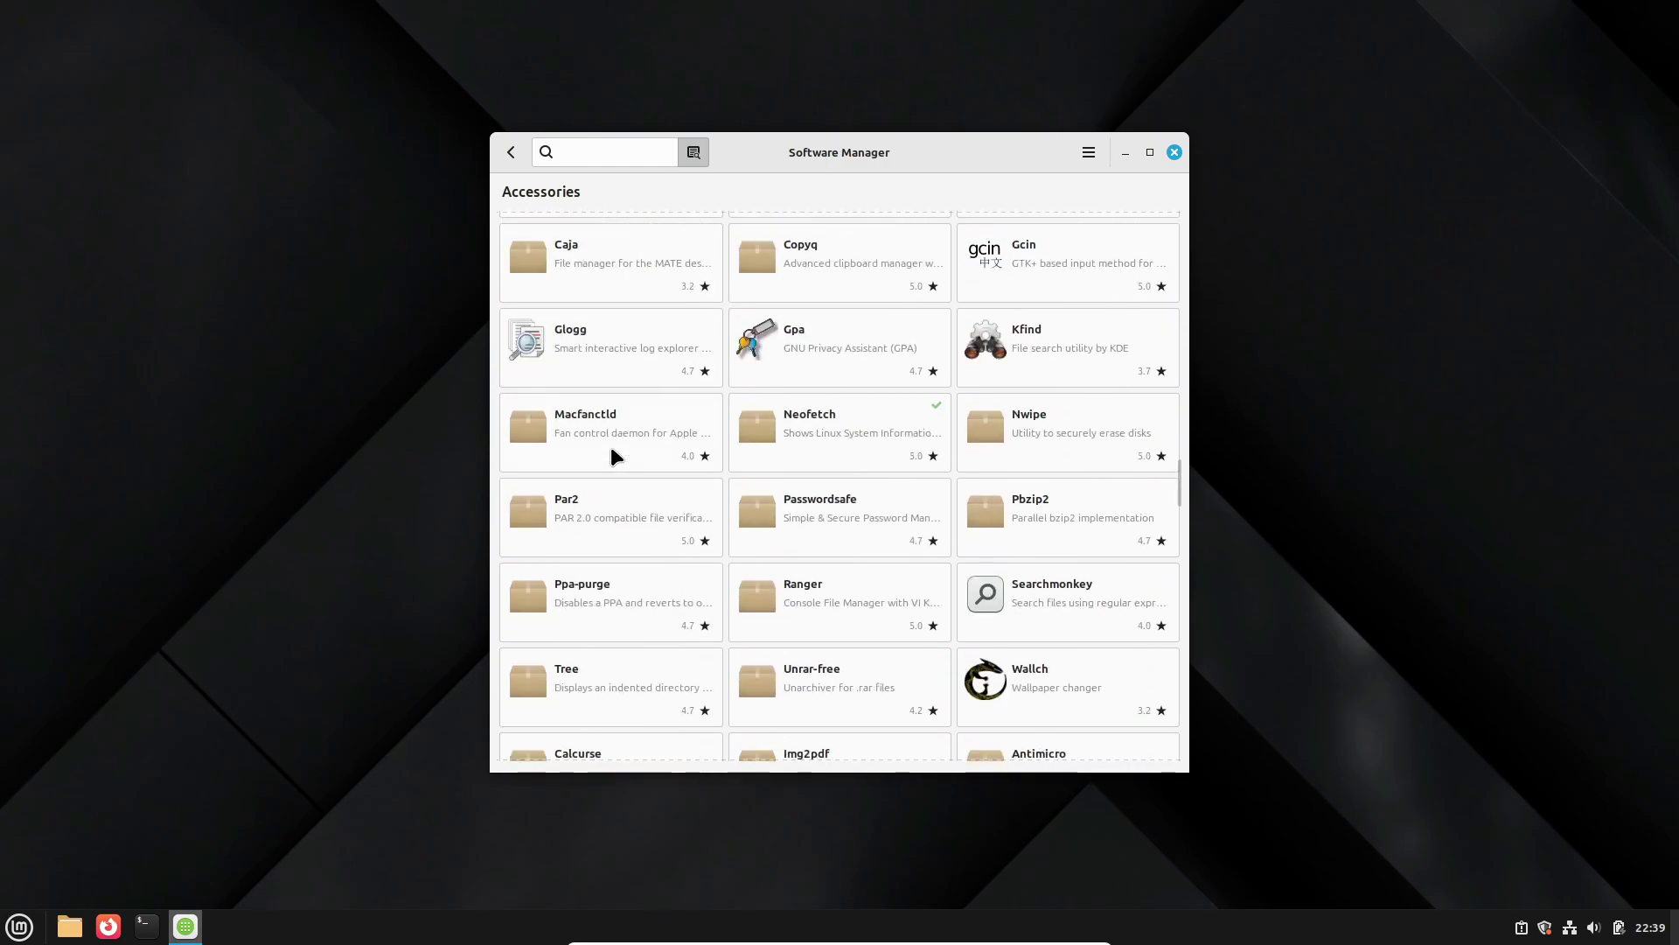
pyautogui.scroll(-5, 610, 446)
pyautogui.scroll(-3, 610, 447)
pyautogui.click(510, 150)
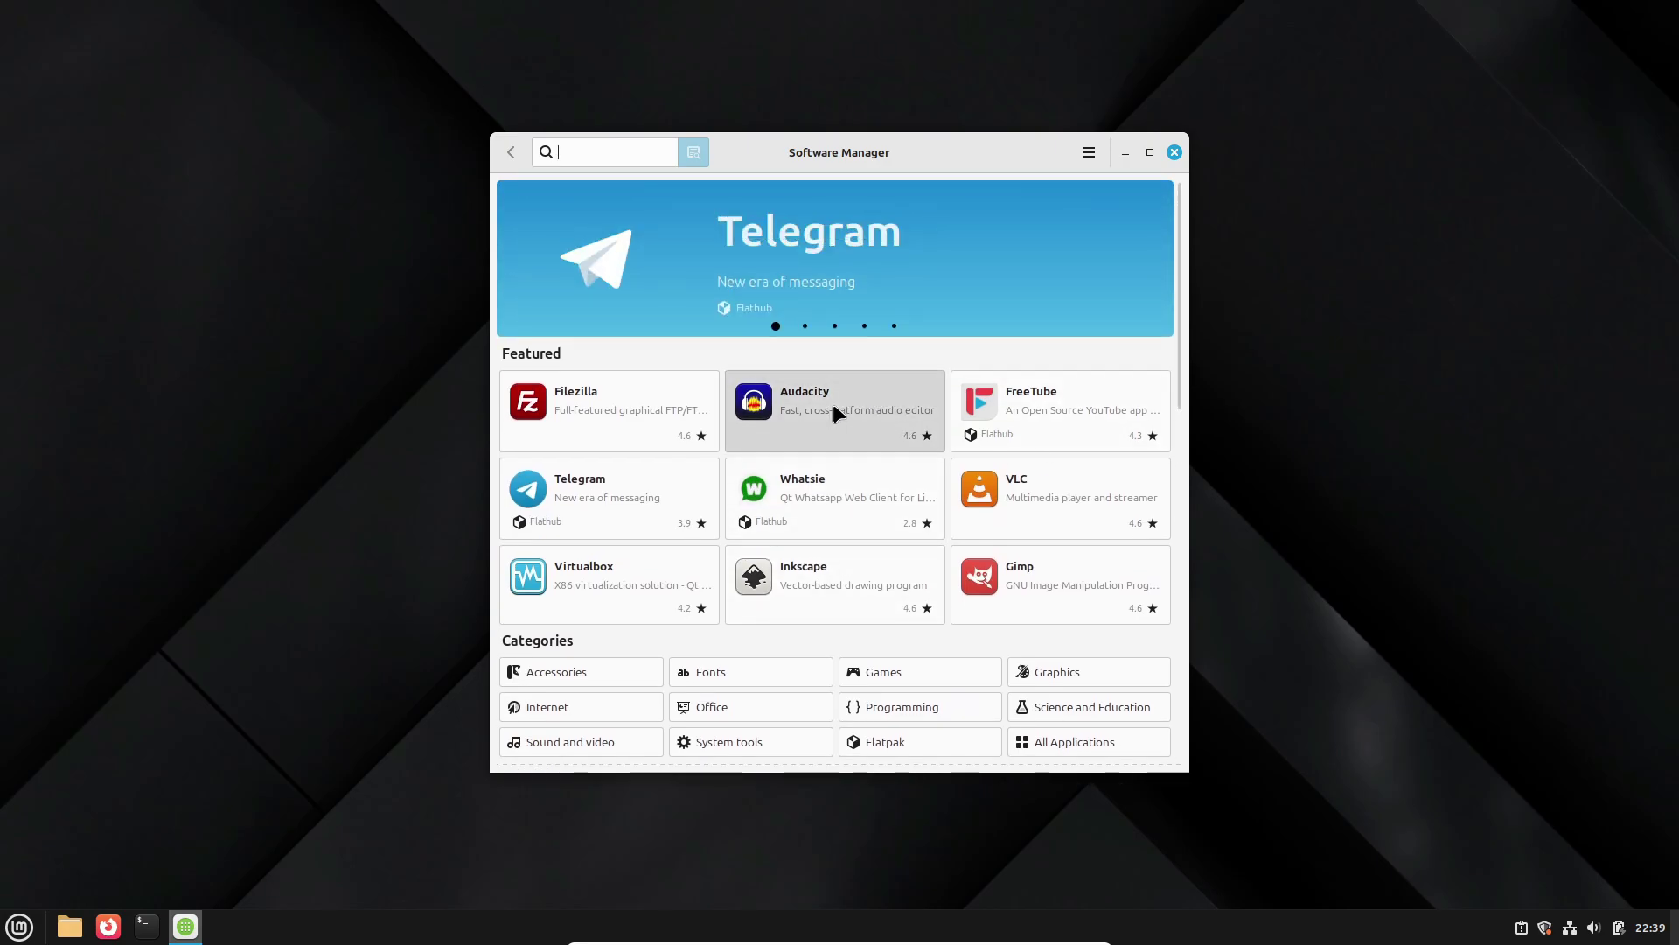
pyautogui.click(833, 403)
pyautogui.click(511, 150)
pyautogui.click(1052, 413)
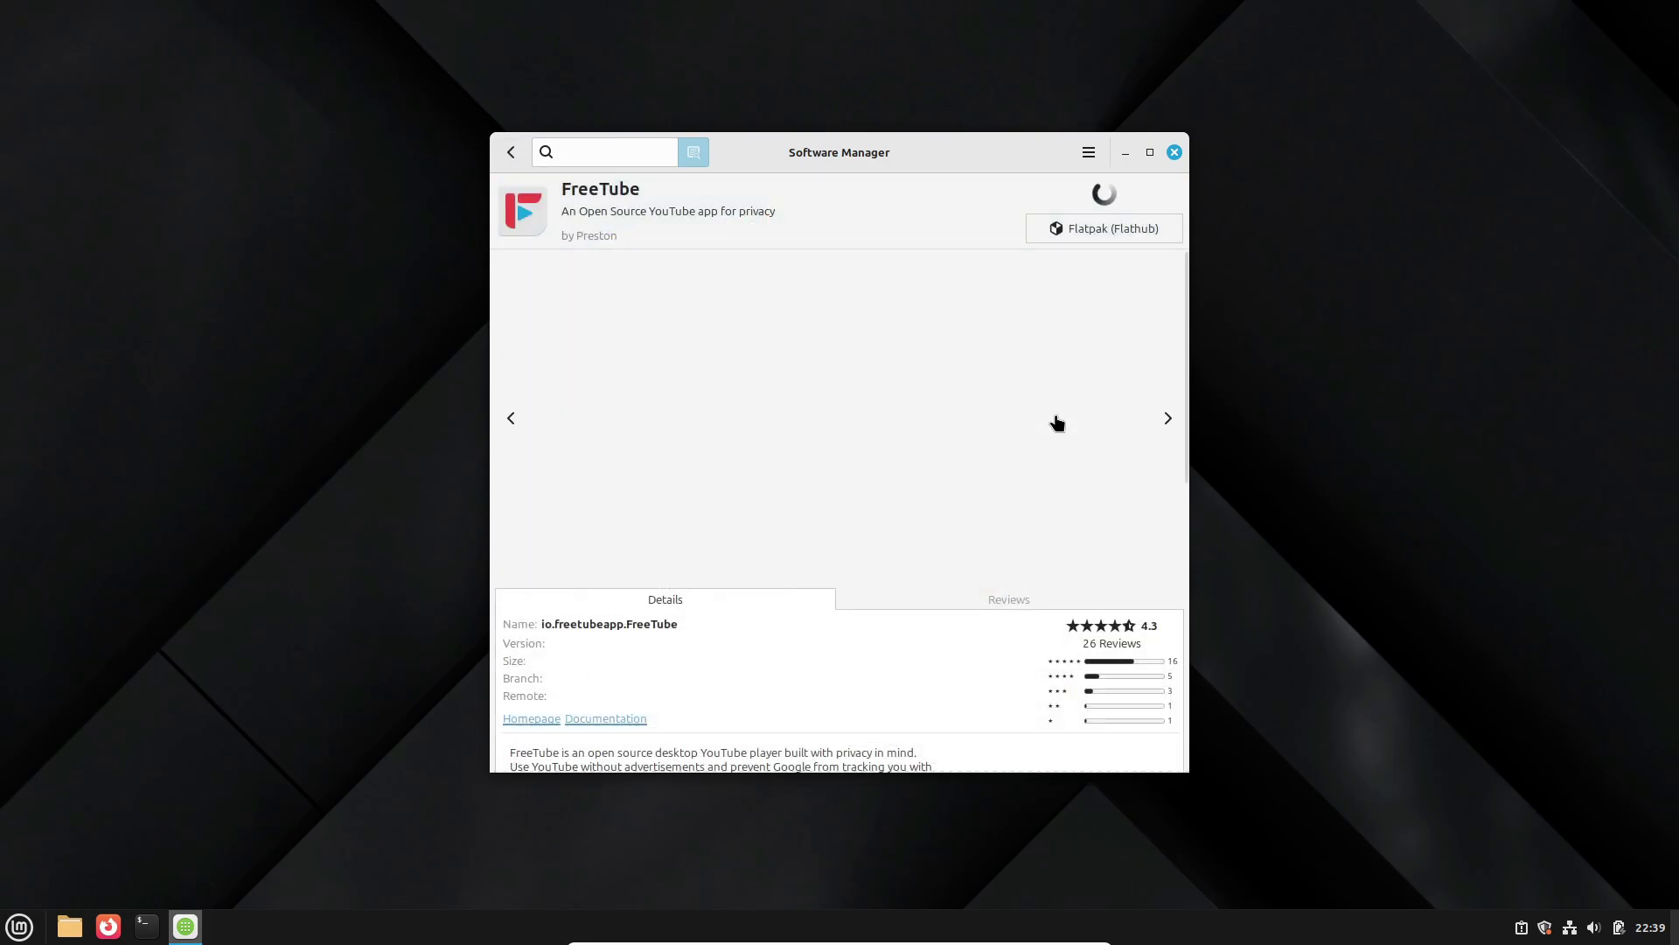
pyautogui.click(511, 152)
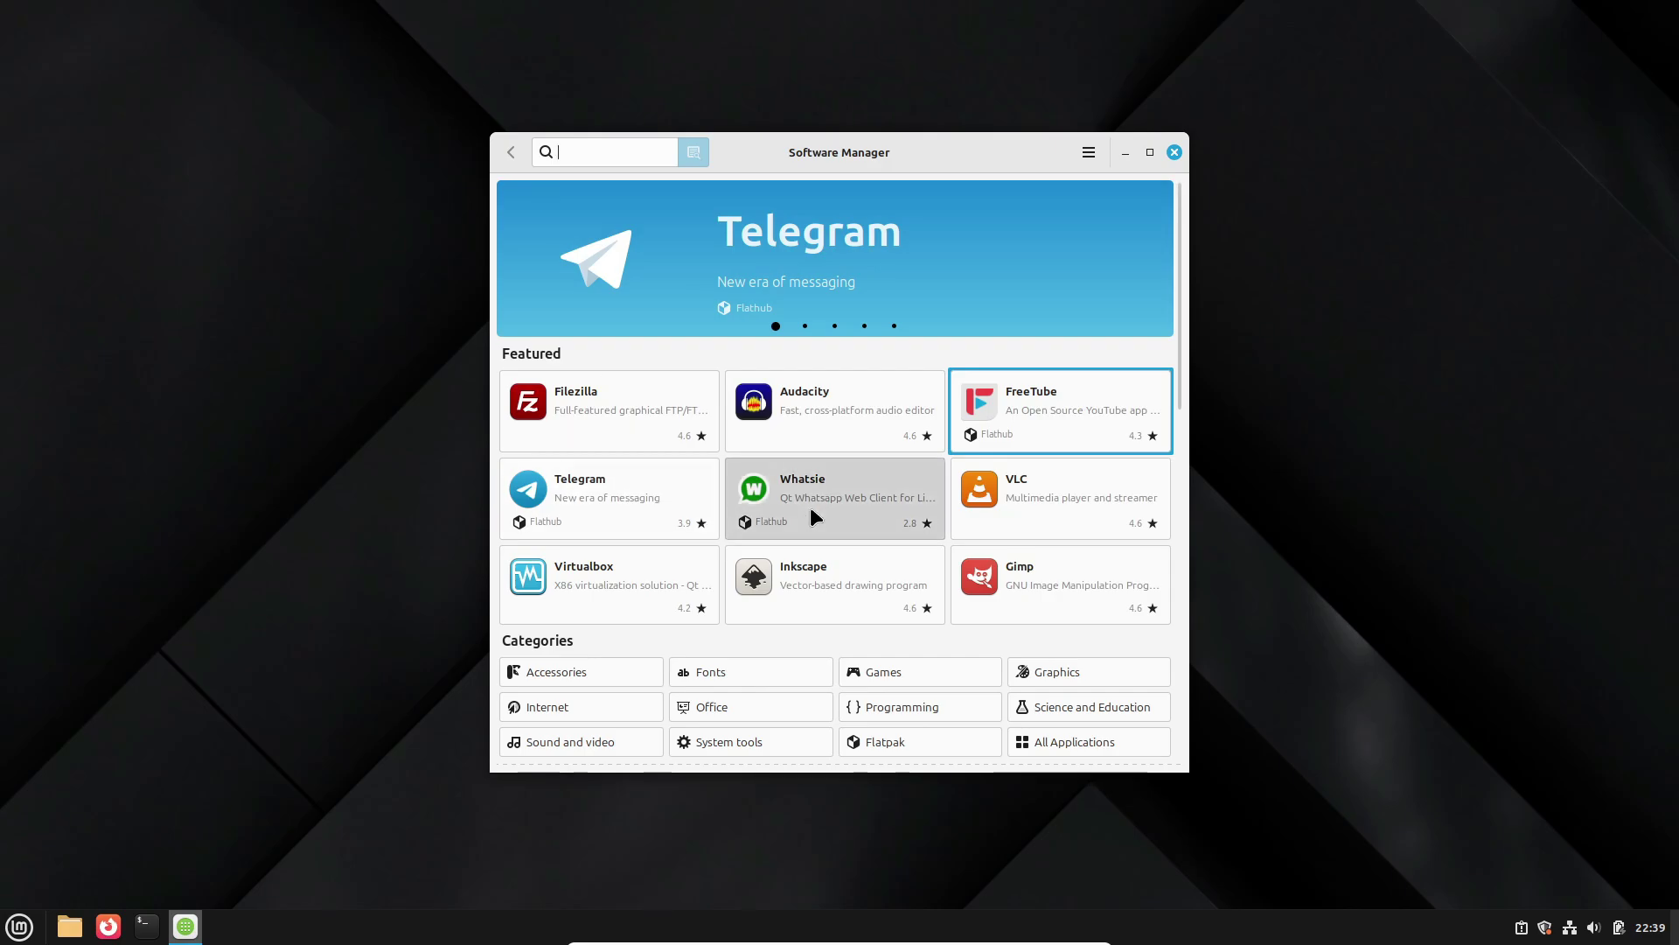
pyautogui.click(815, 502)
pyautogui.click(511, 151)
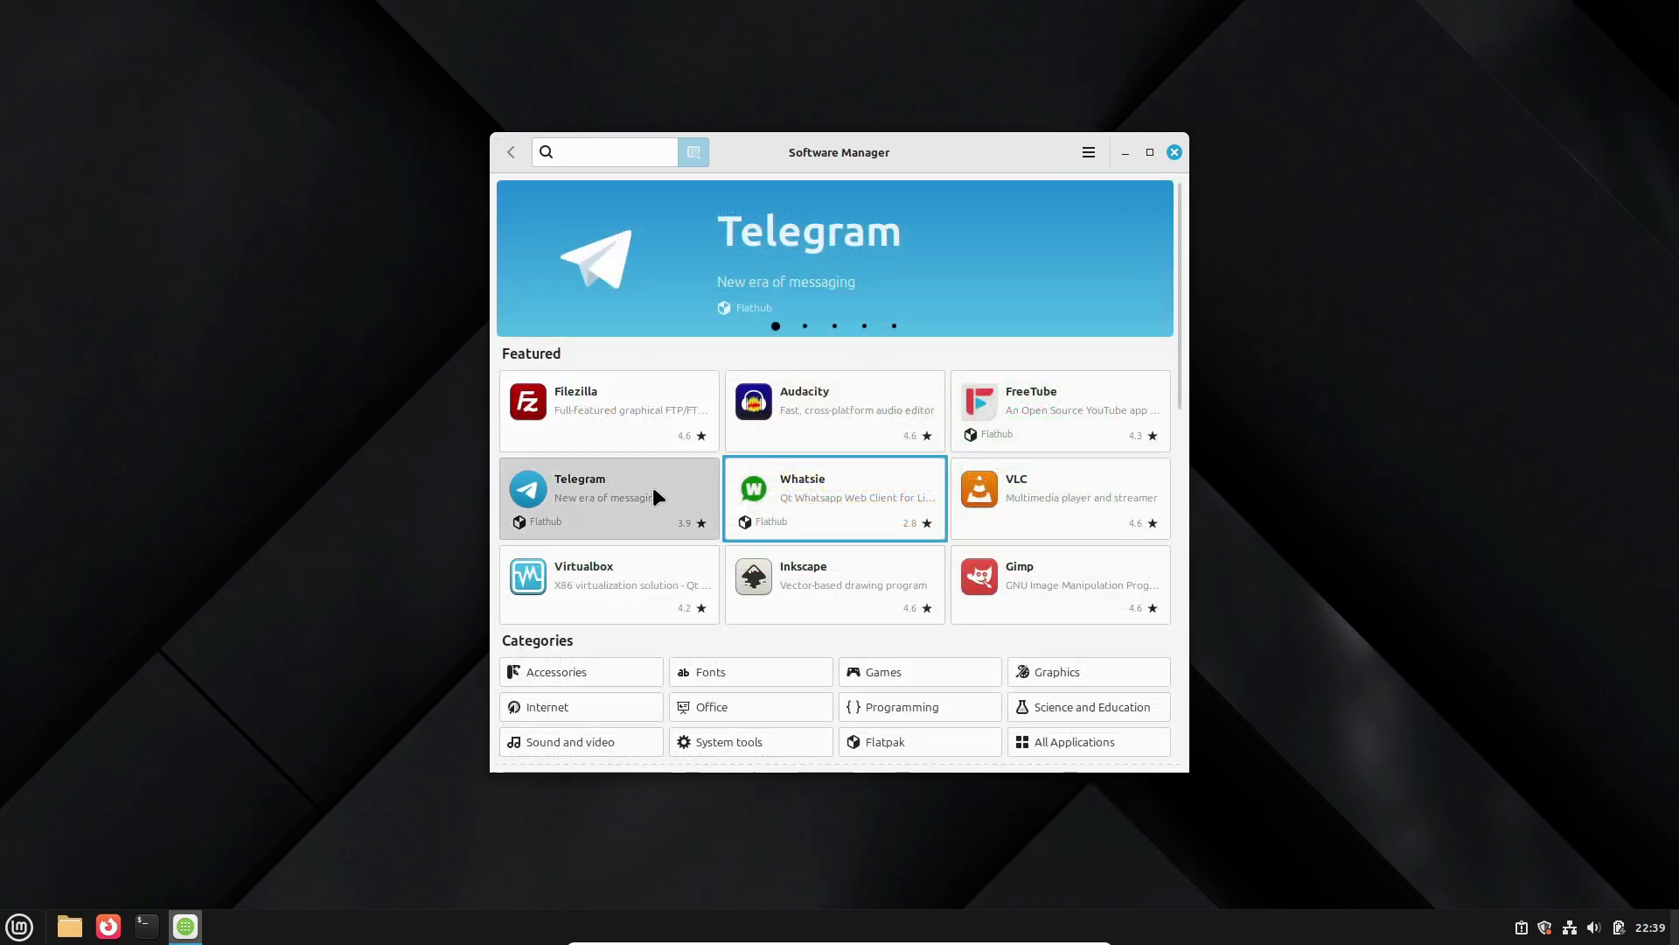
pyautogui.click(652, 487)
pyautogui.click(511, 150)
pyautogui.click(1074, 529)
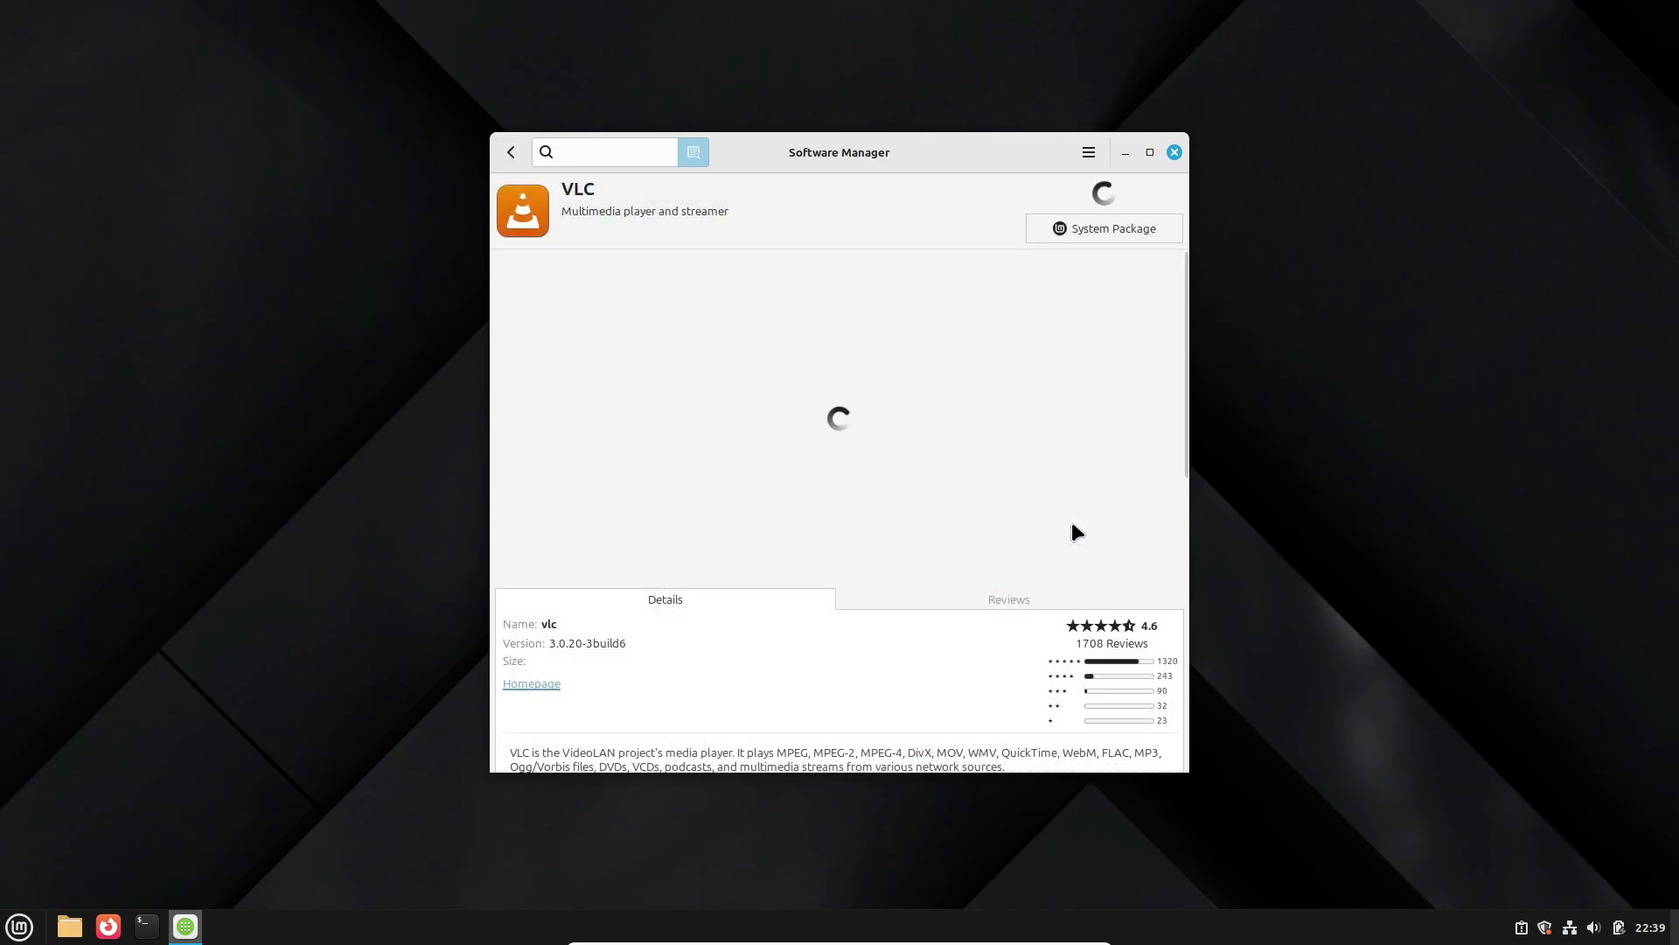
pyautogui.click(511, 152)
pyautogui.scroll(-3, 786, 581)
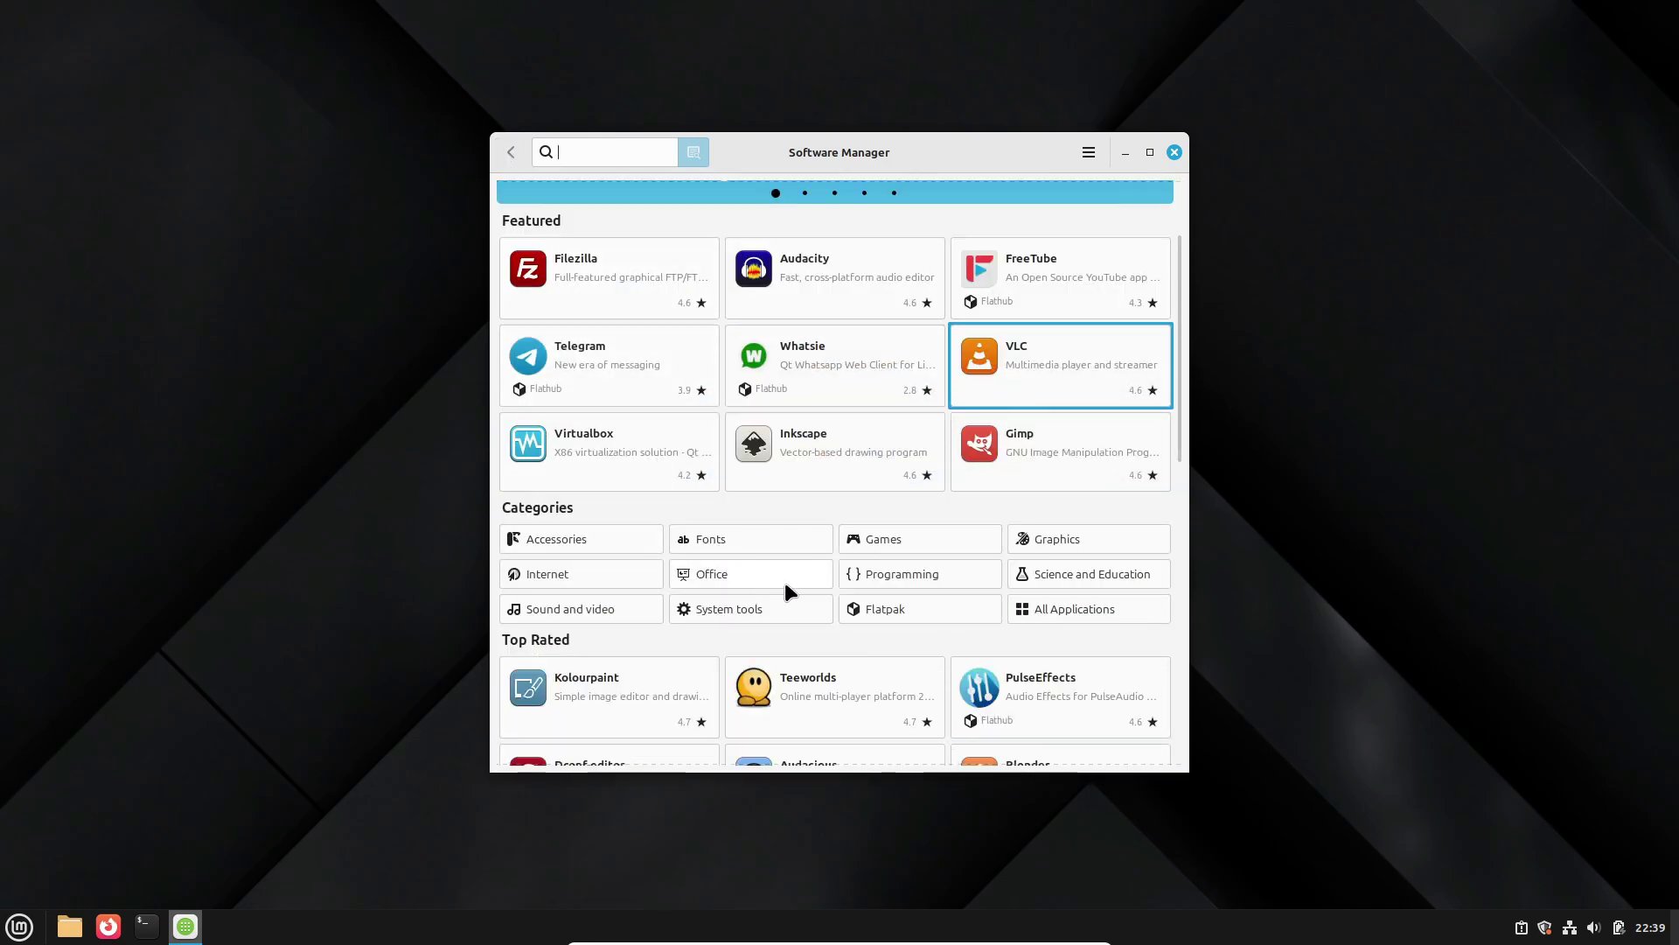
pyautogui.click(784, 582)
pyautogui.scroll(-3, 723, 538)
pyautogui.scroll(-2, 740, 532)
pyautogui.scroll(5, 656, 374)
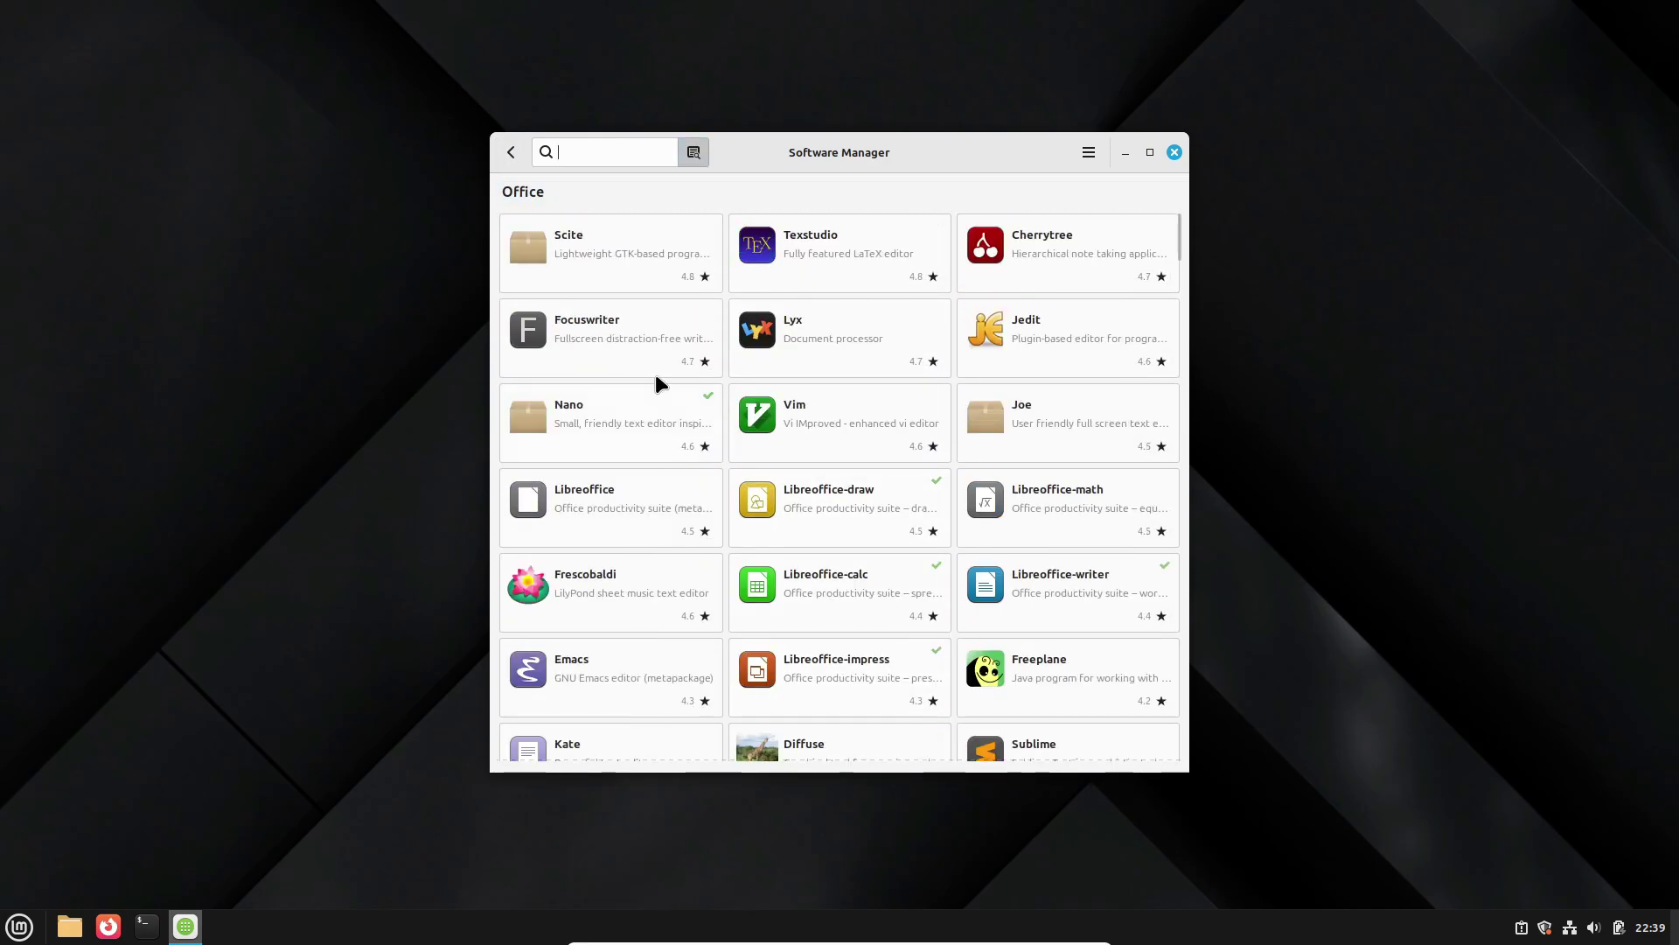
pyautogui.click(652, 506)
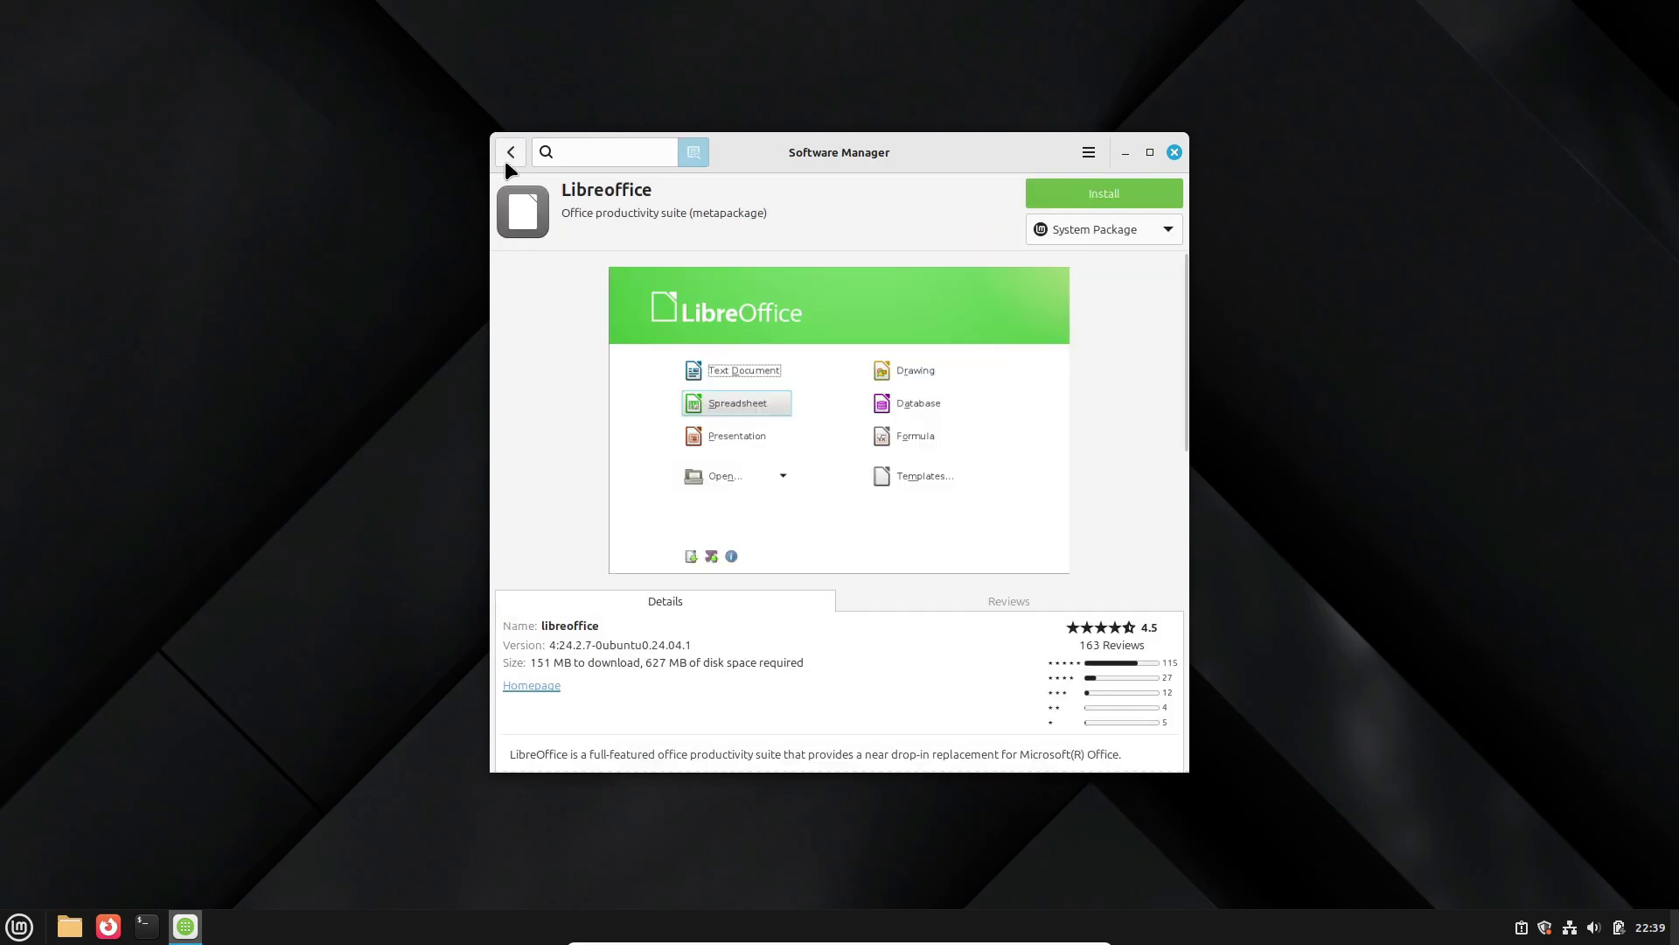
pyautogui.click(511, 151)
pyautogui.click(861, 342)
pyautogui.click(511, 151)
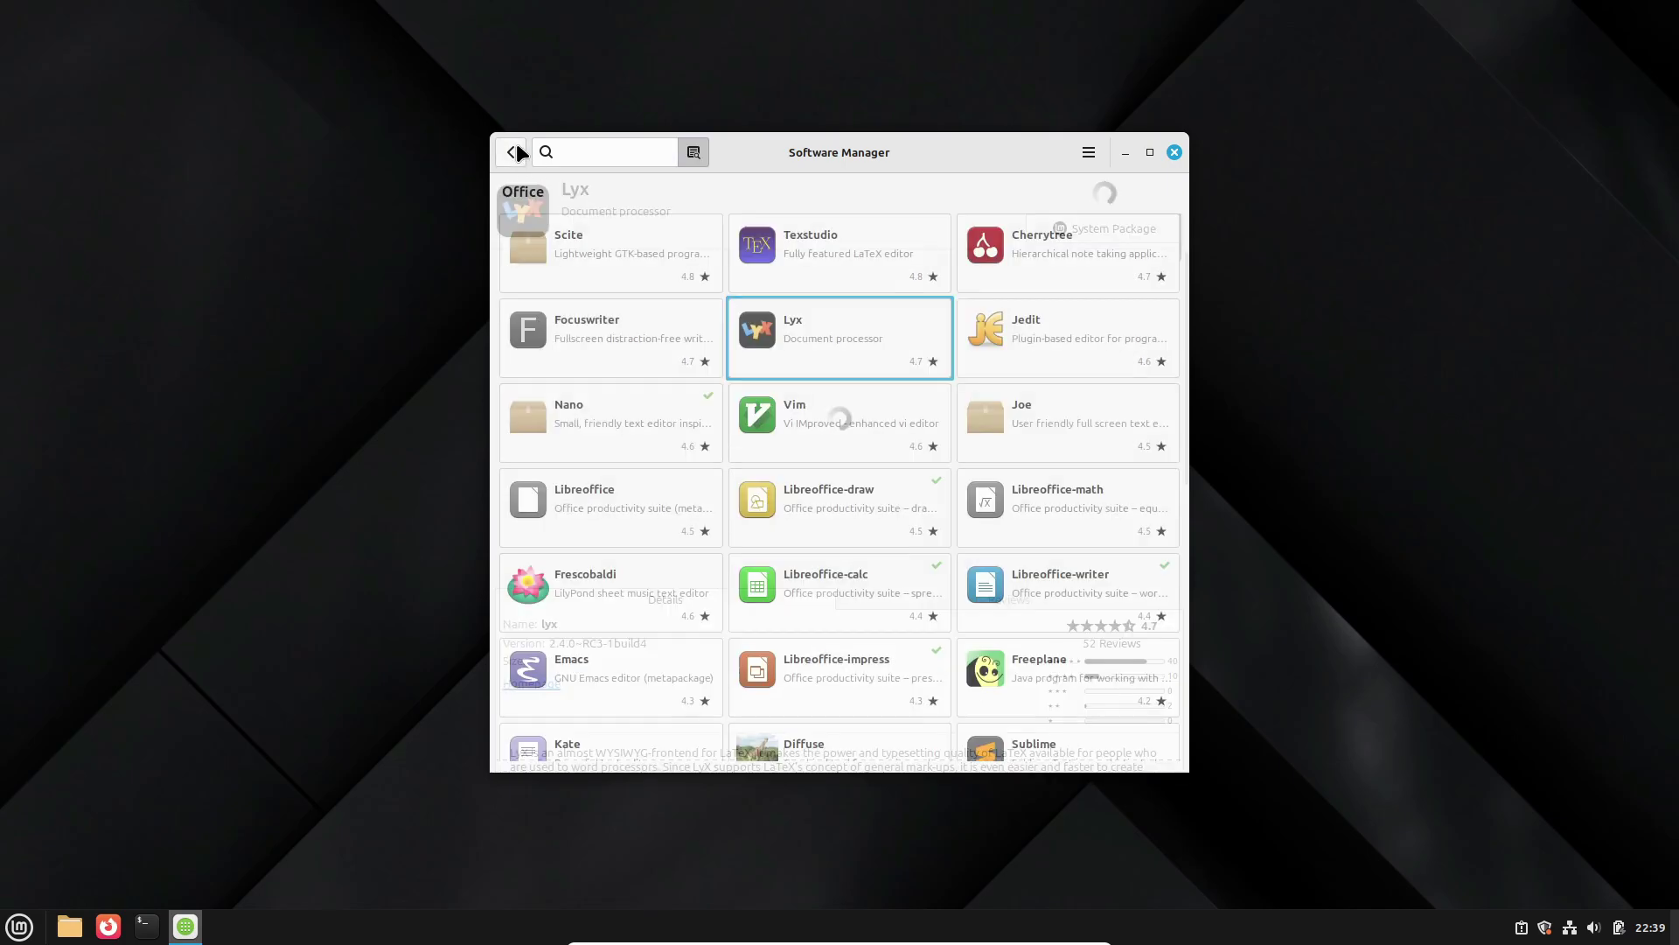
pyautogui.click(652, 262)
pyautogui.click(511, 152)
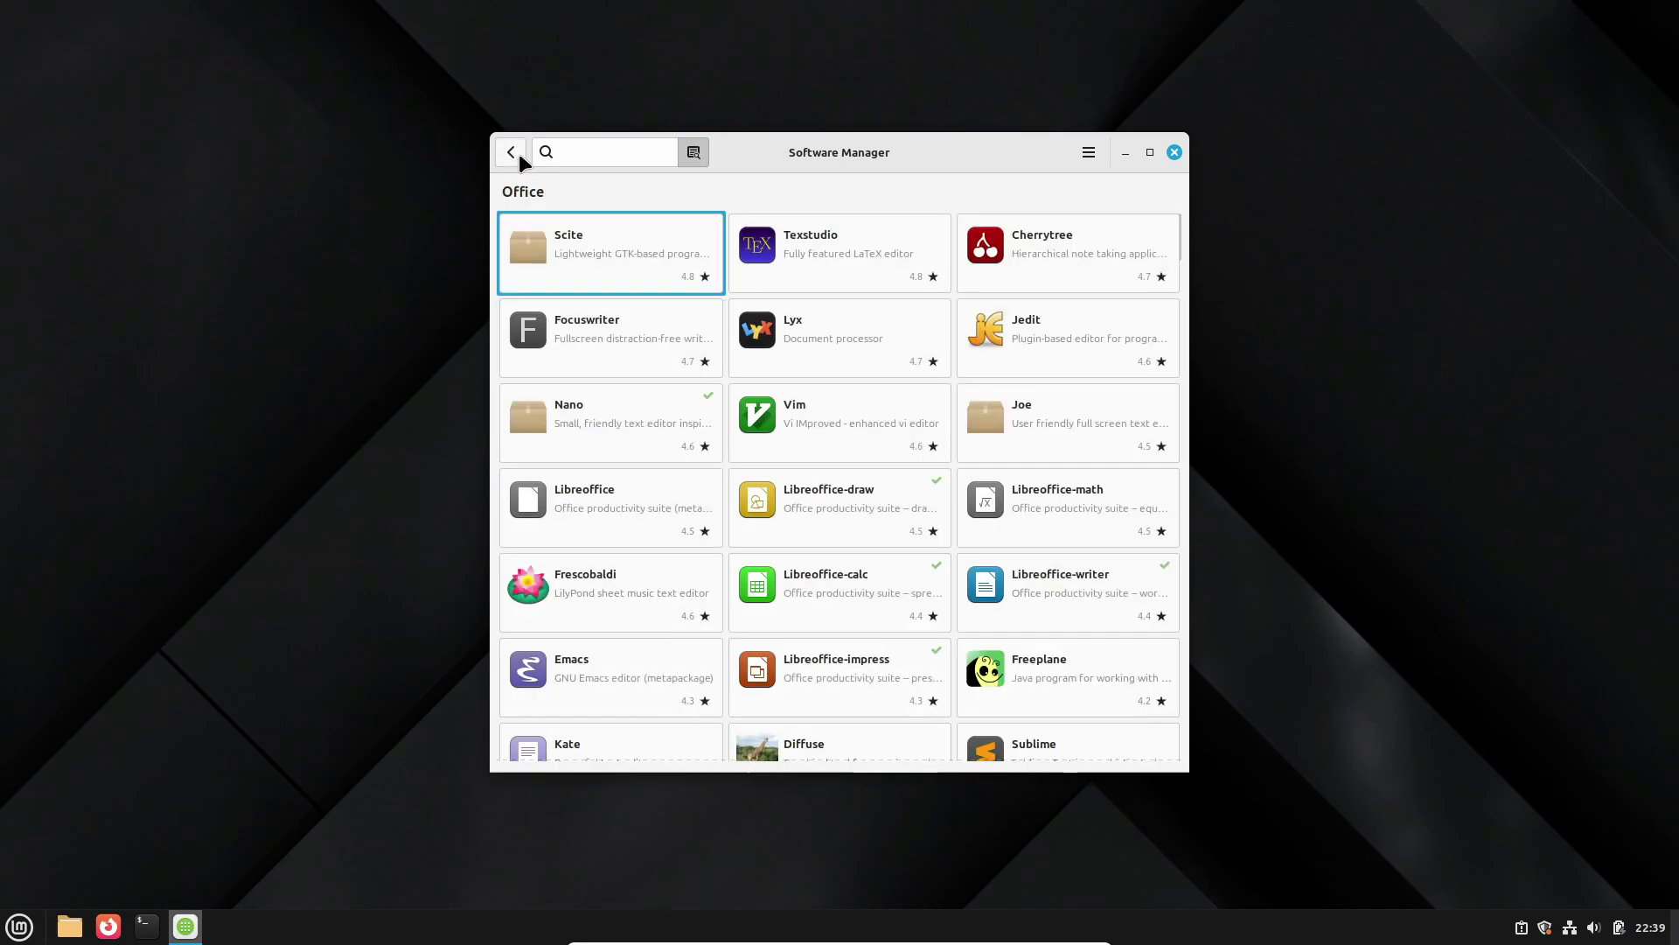
pyautogui.scroll(-3, 671, 450)
pyautogui.scroll(-4, 670, 450)
# Step: View the Virtualbox, Inkscape and Gimp app pages, returning to the featured page each time
pyautogui.click(510, 150)
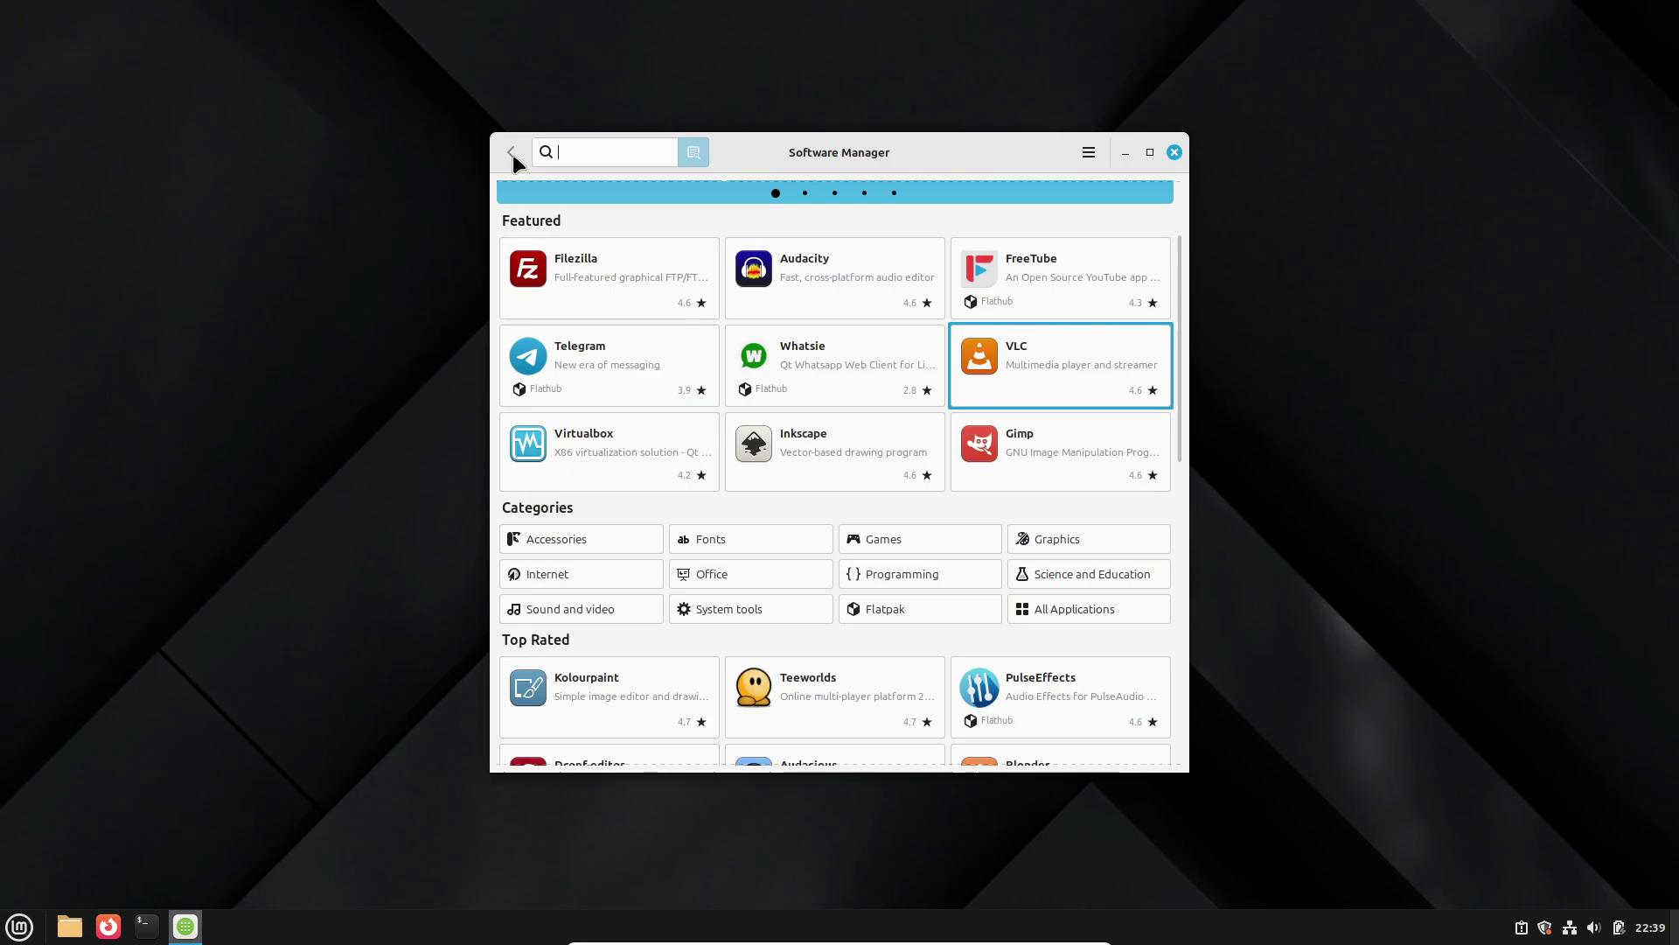
pyautogui.click(668, 431)
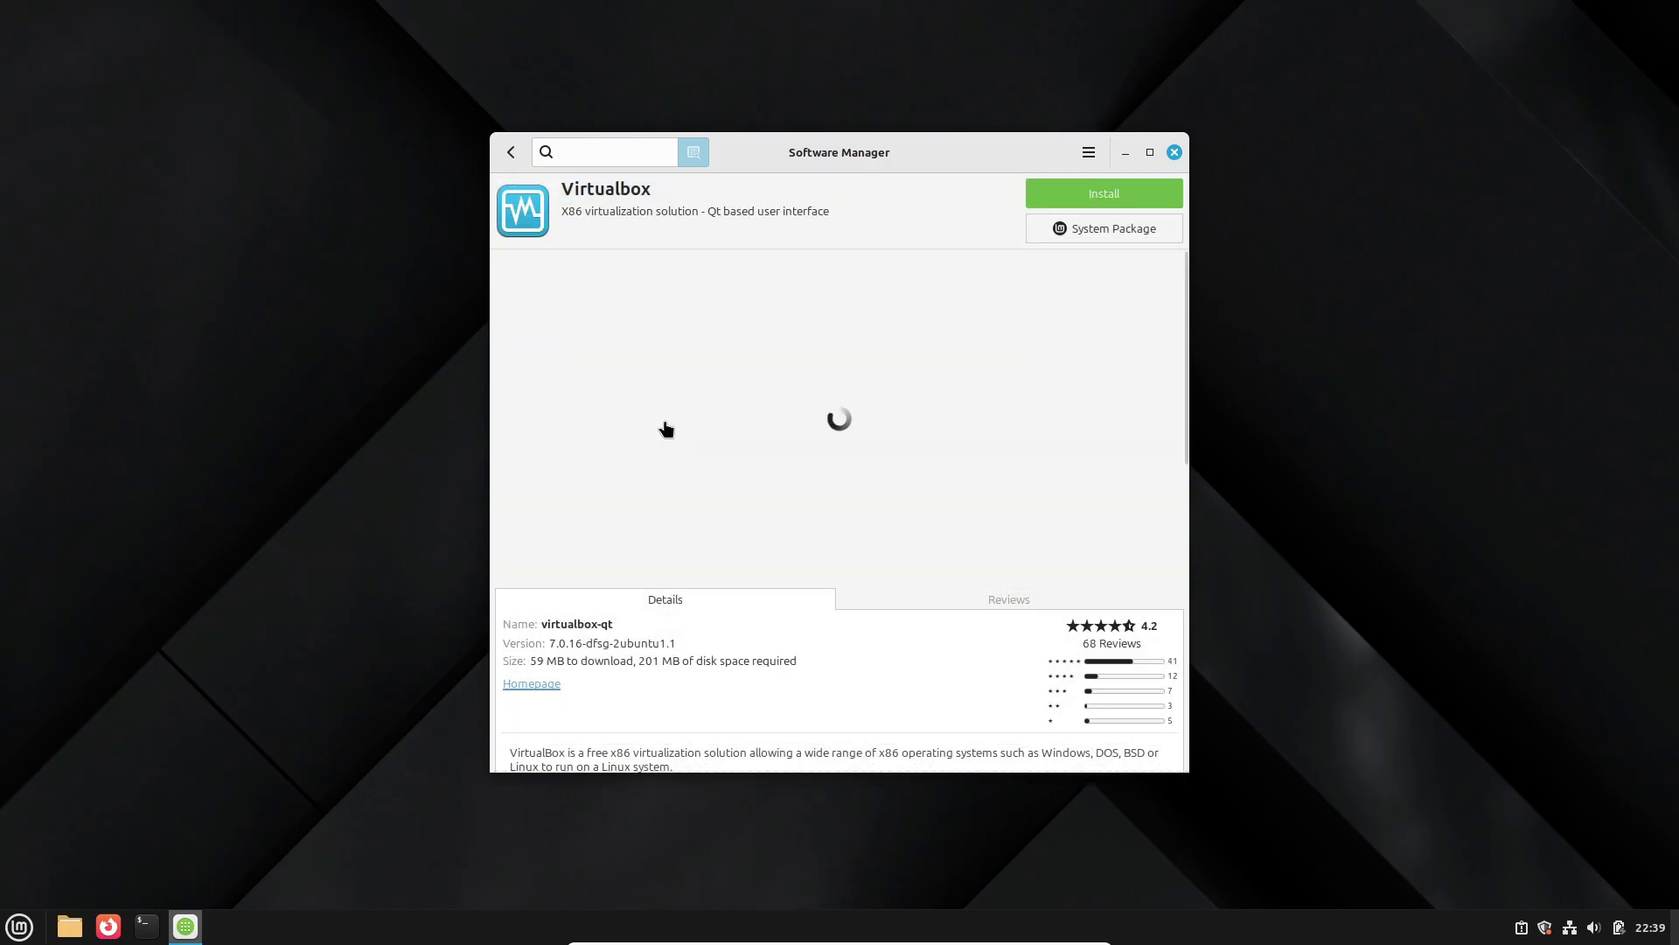
pyautogui.click(511, 151)
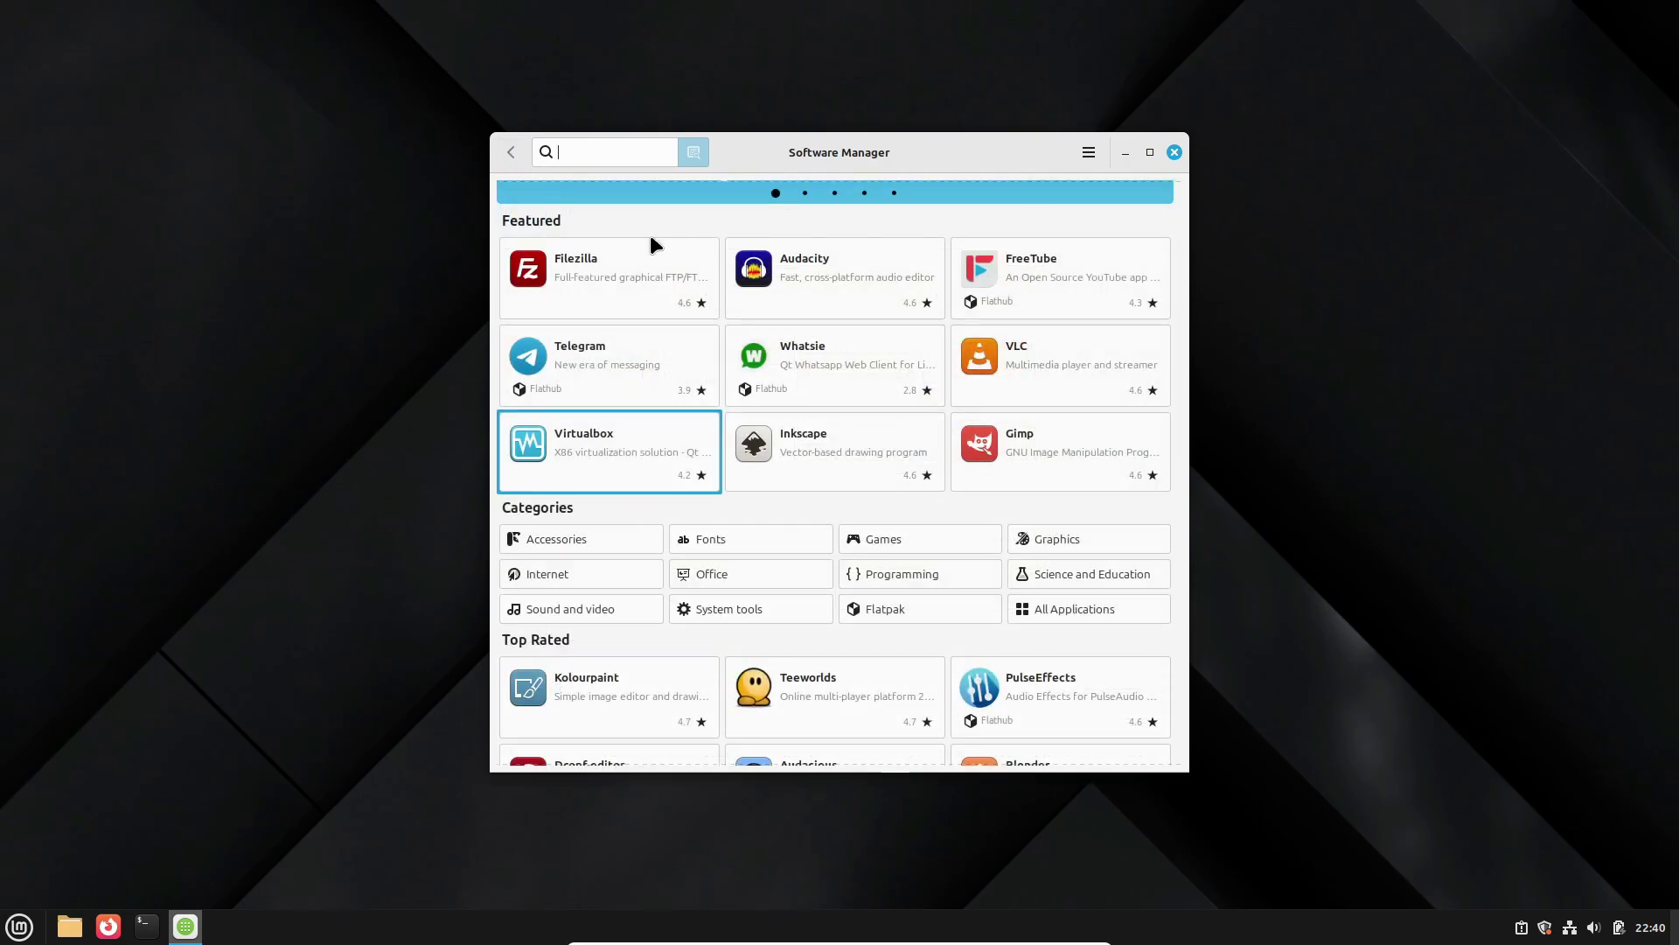
pyautogui.click(892, 447)
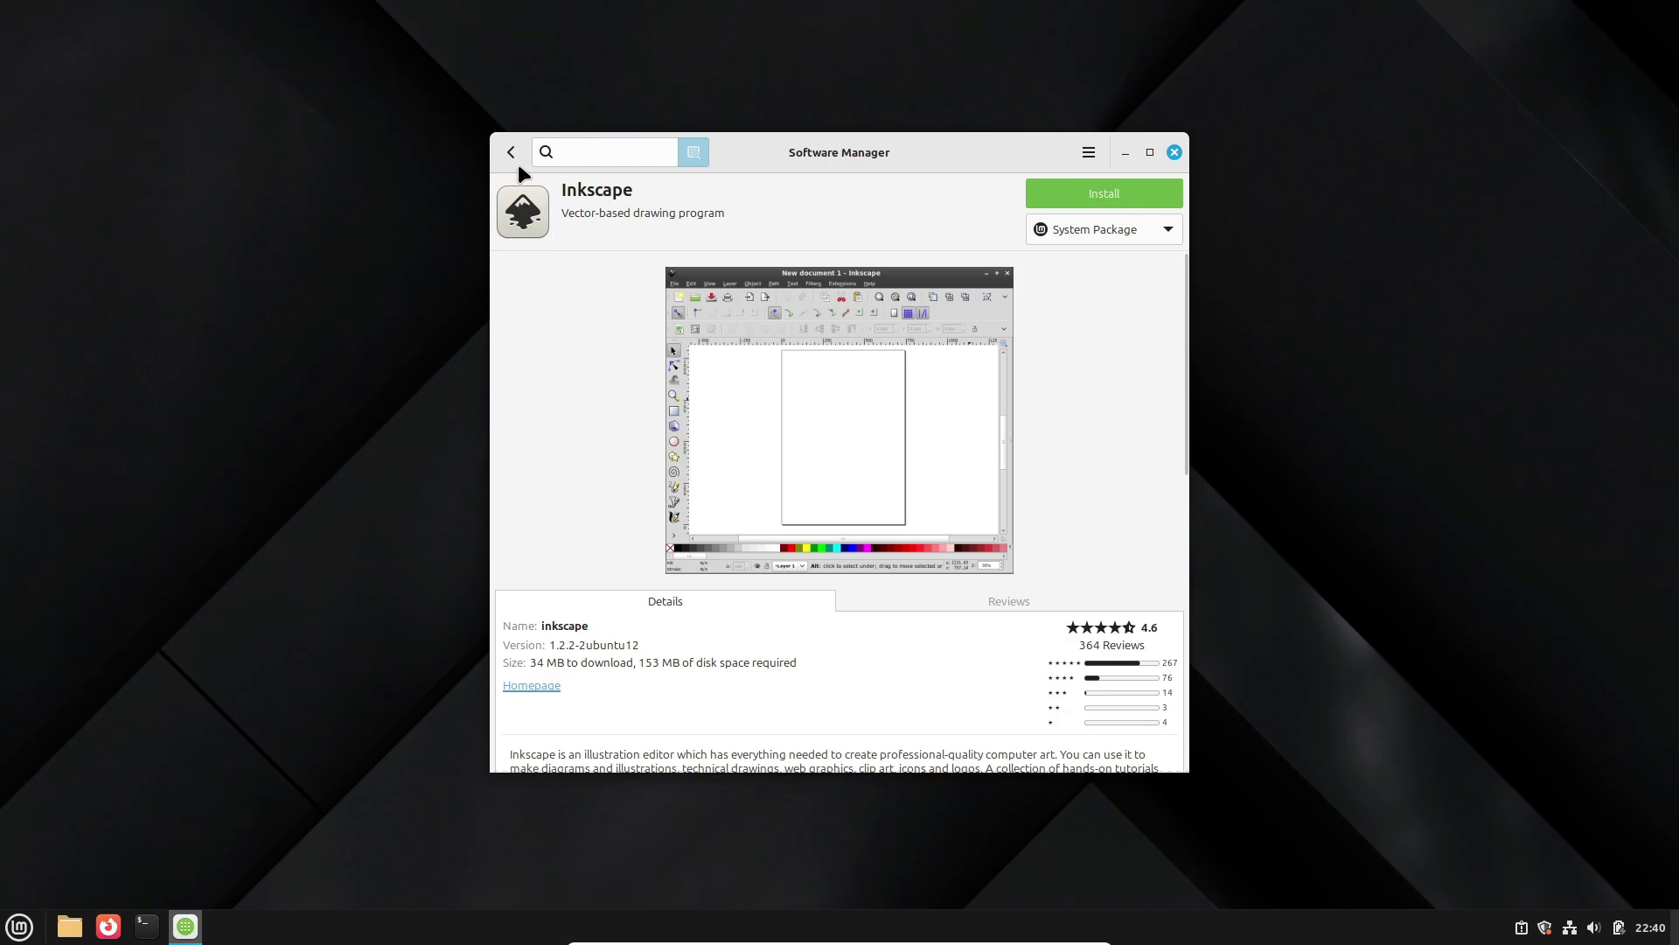
pyautogui.click(510, 150)
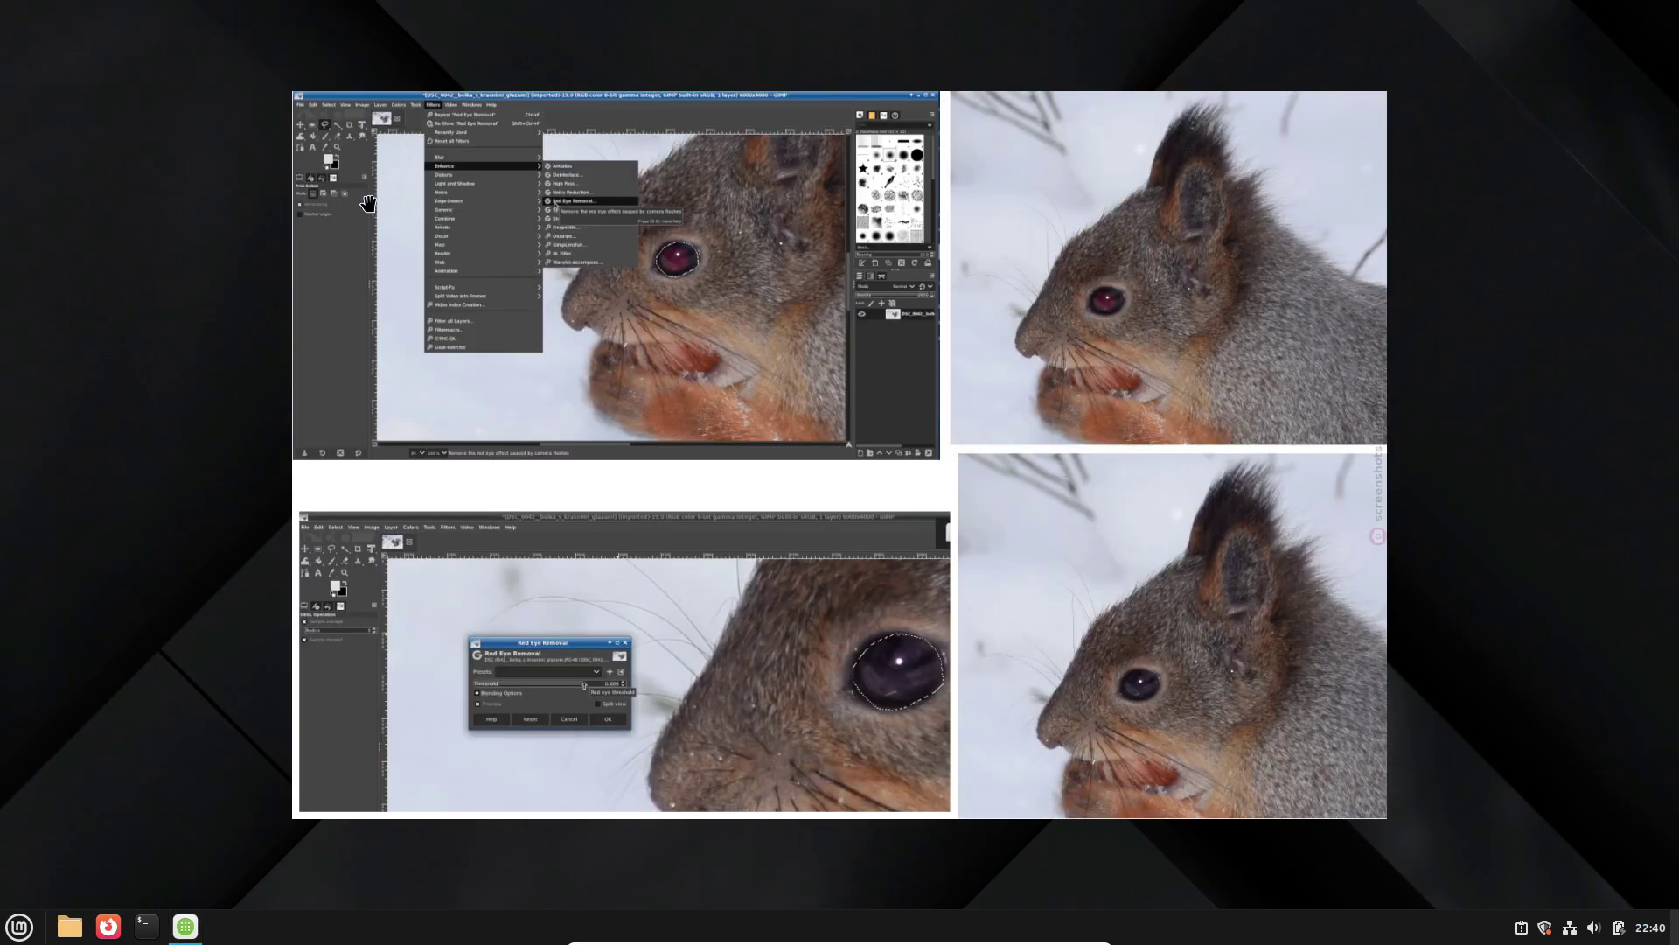
pyautogui.click(1059, 467)
pyautogui.click(511, 150)
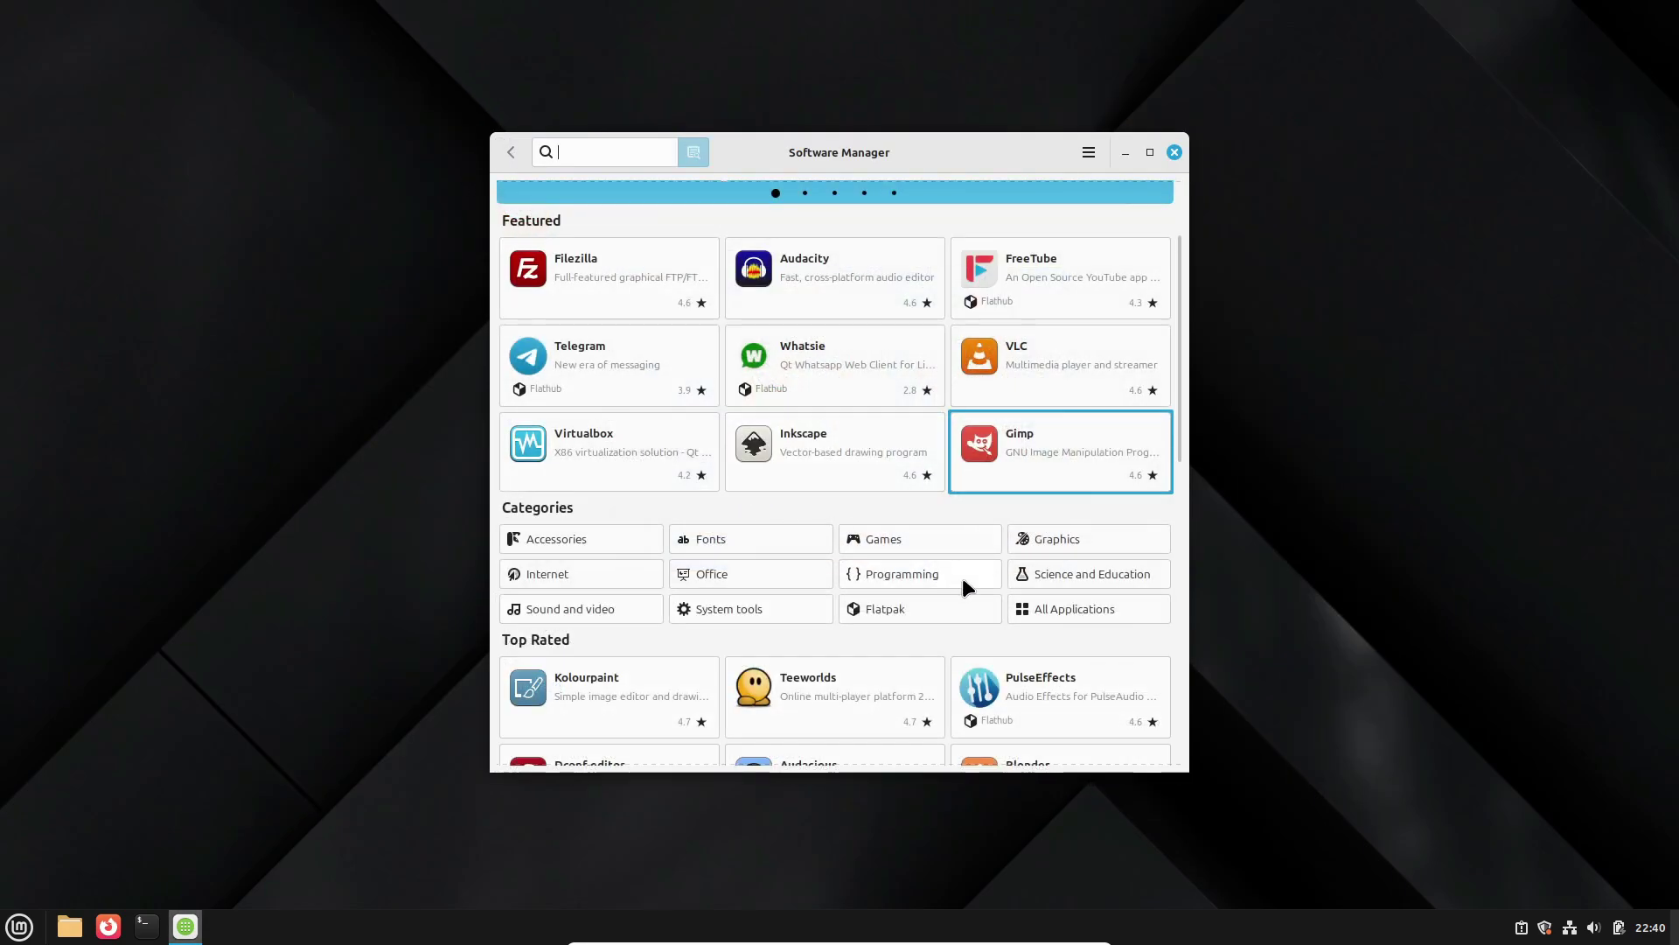
# Step: Browse the Programming and System tools categories and Gdebi's page, then open Sound and video
pyautogui.click(919, 575)
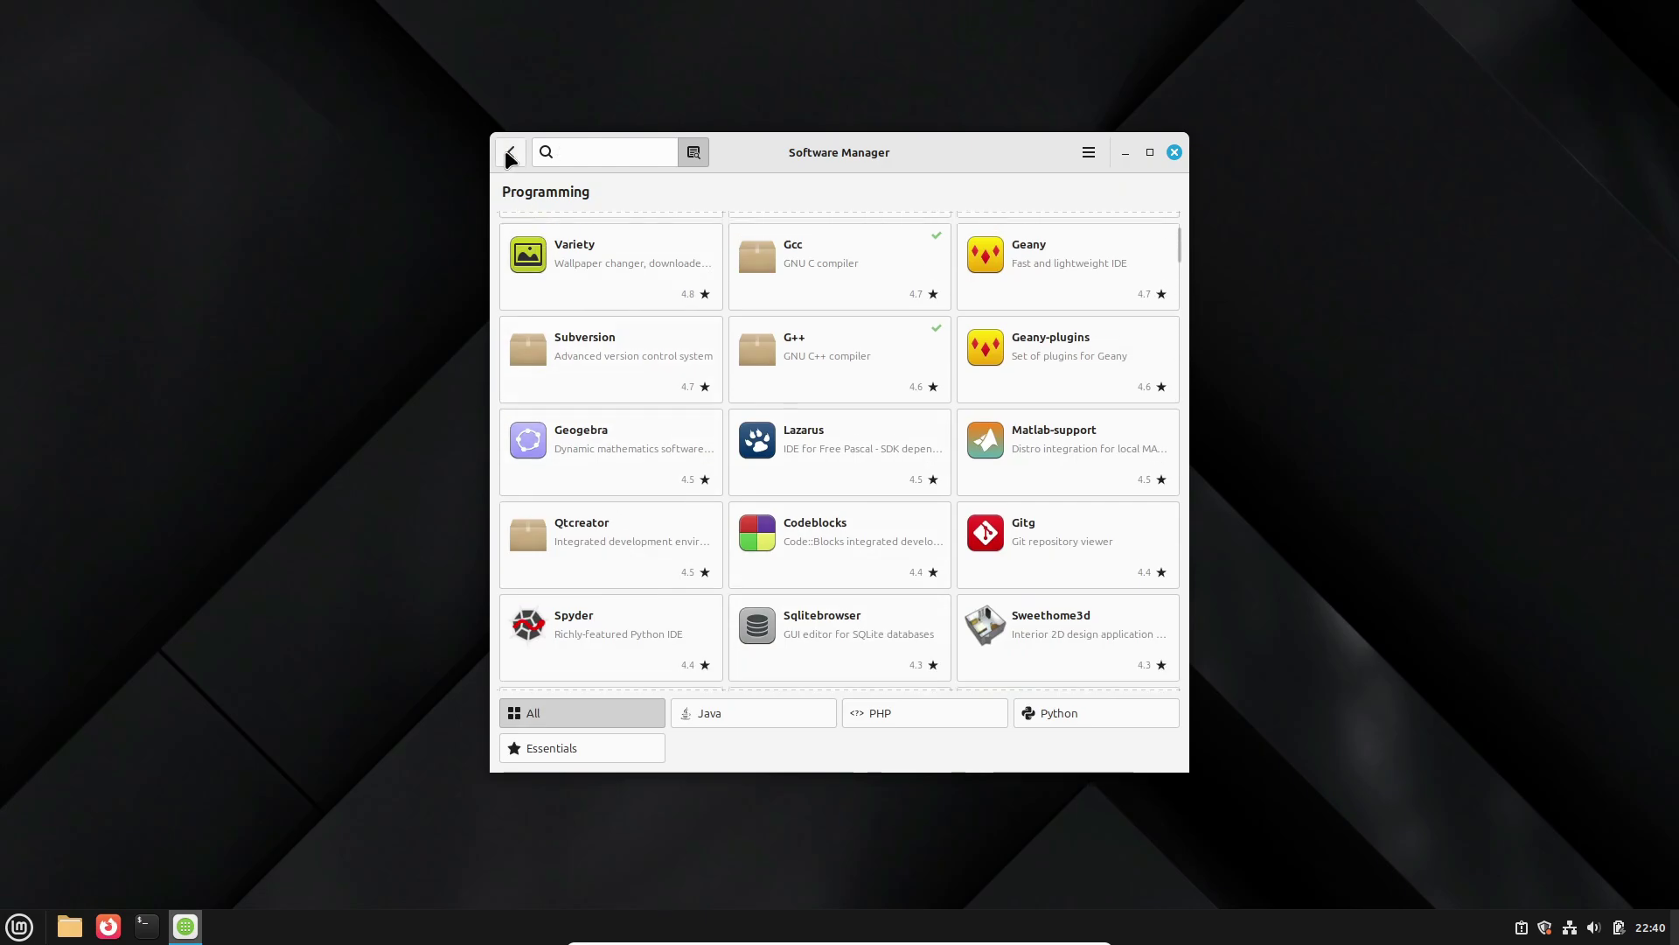
pyautogui.click(511, 151)
pyautogui.click(776, 526)
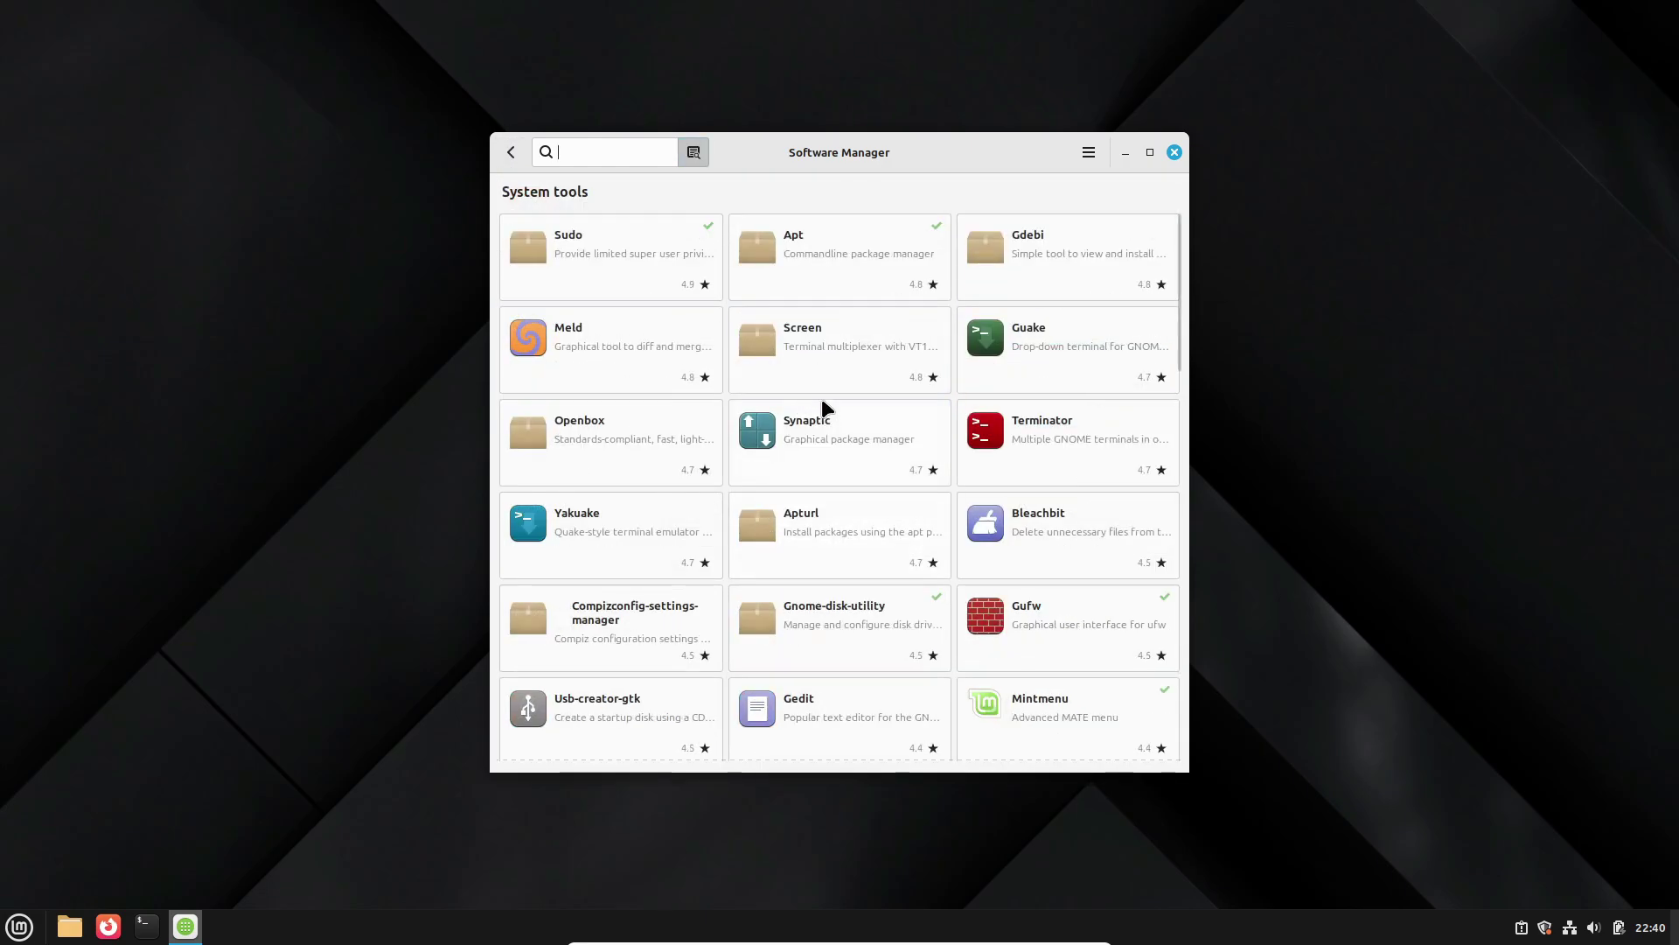
pyautogui.click(1062, 255)
pyautogui.click(509, 151)
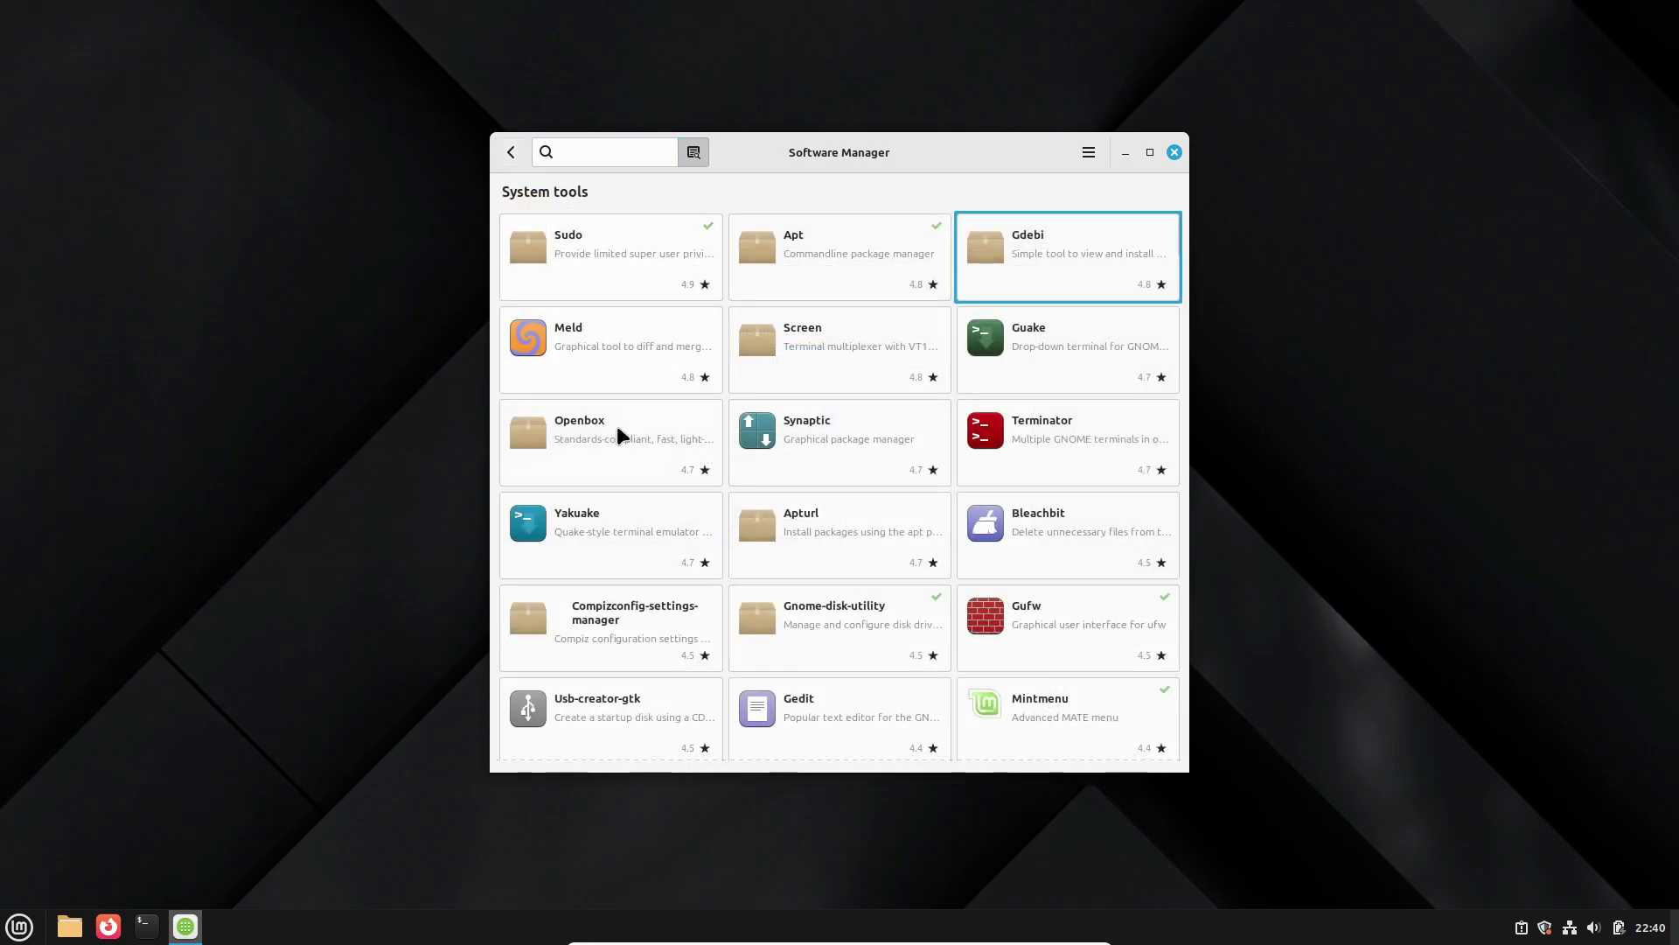
pyautogui.click(510, 151)
pyautogui.click(624, 547)
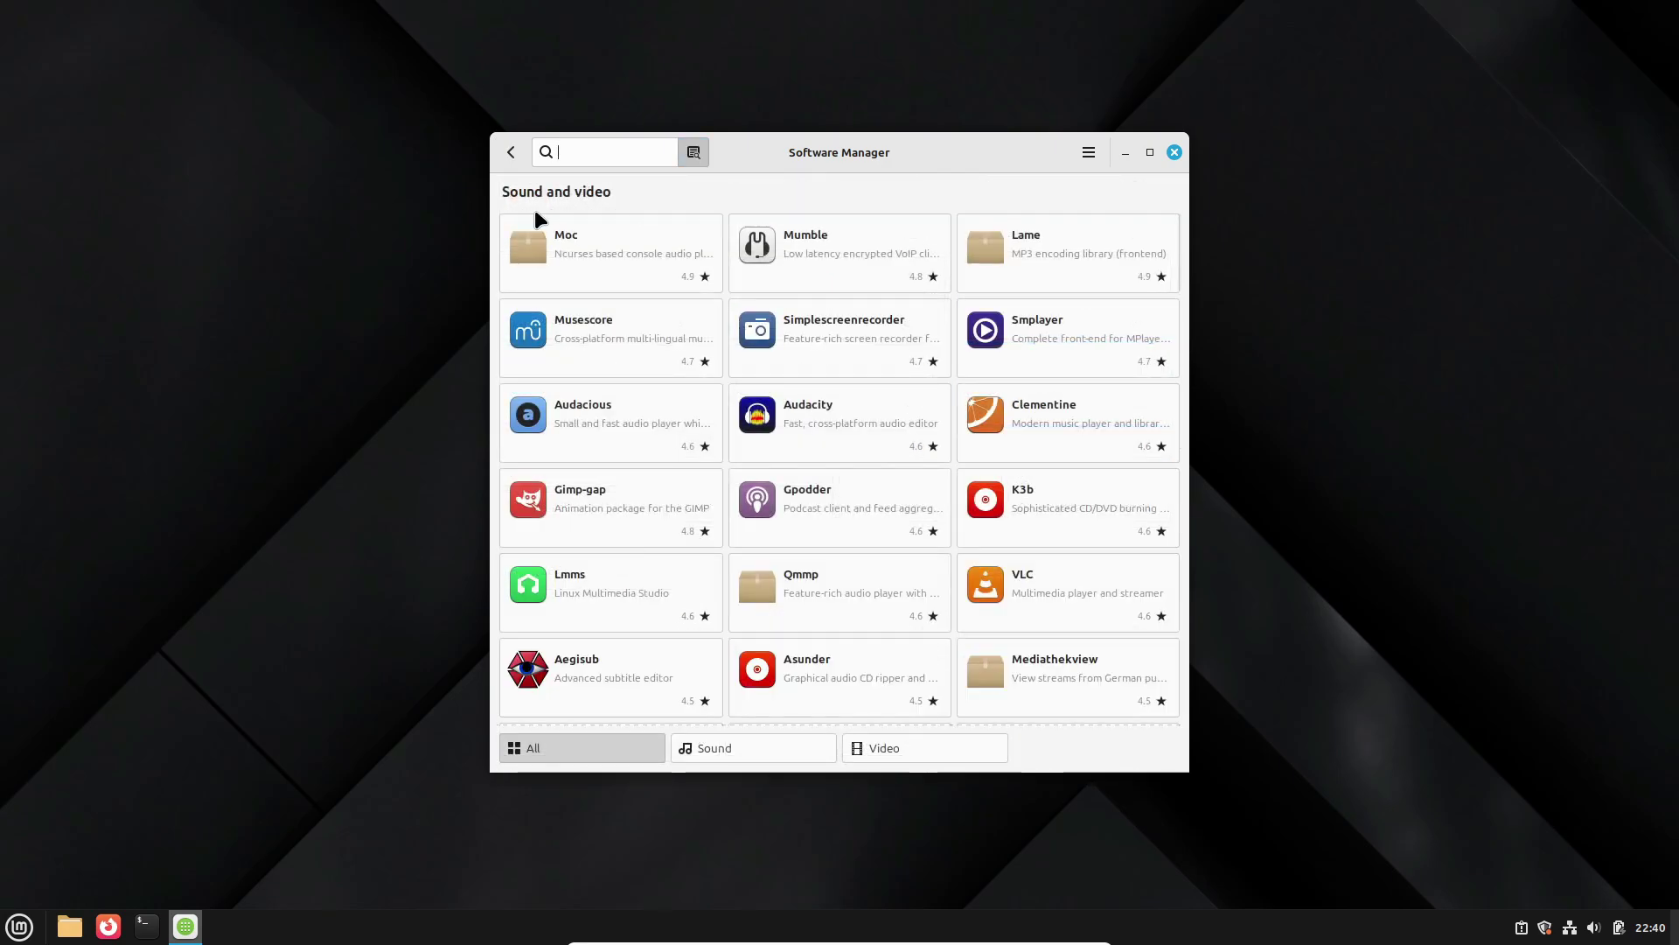